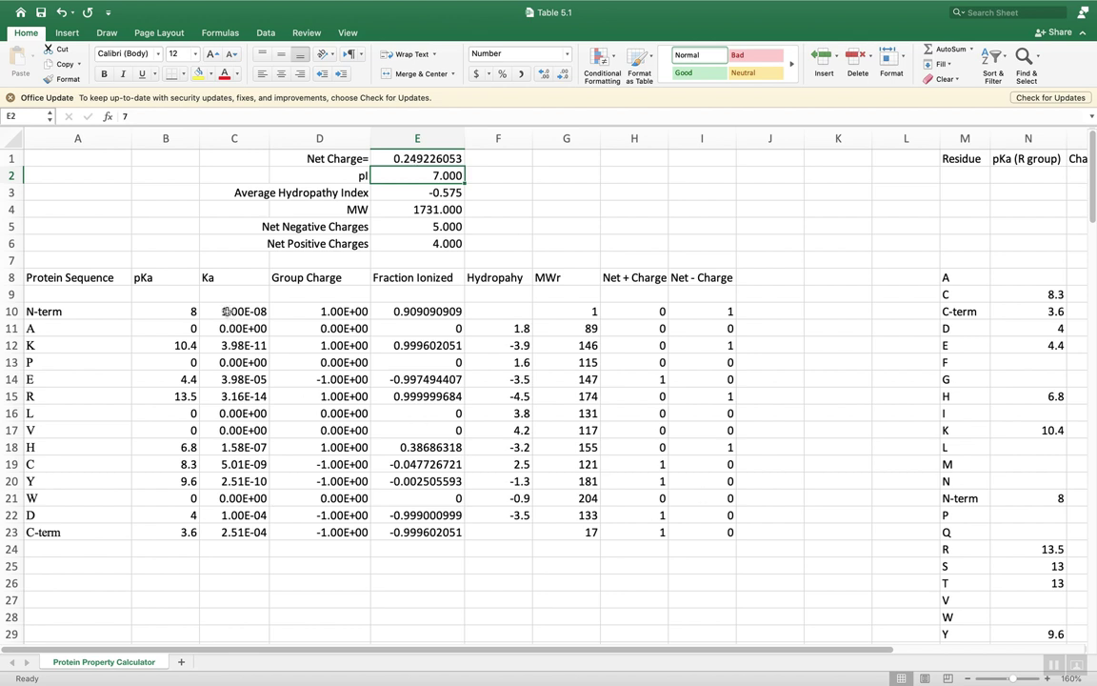
Examine the pKa lookup formulas in column B and the residue reference table they draw from in columns M to Q
{"action": "left_click", "coordinate": [162, 311]}
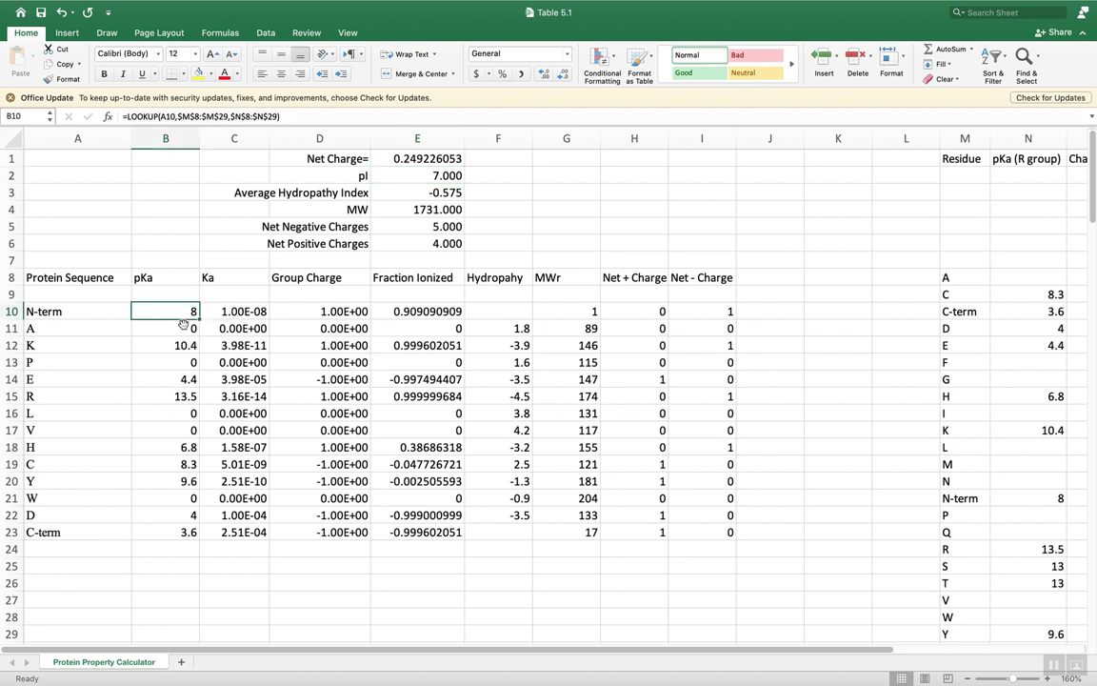
{"action": "left_click", "coordinate": [180, 366]}
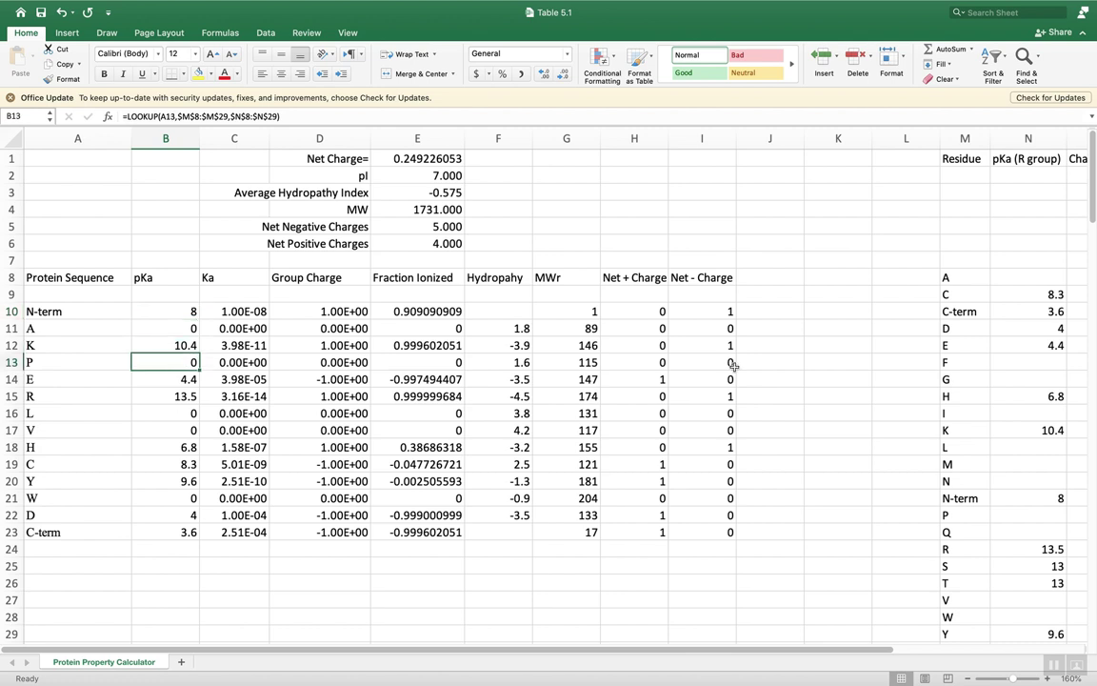
{"action": "left_click_drag", "start_coordinate": [886, 651], "coordinate": [1052, 654]}
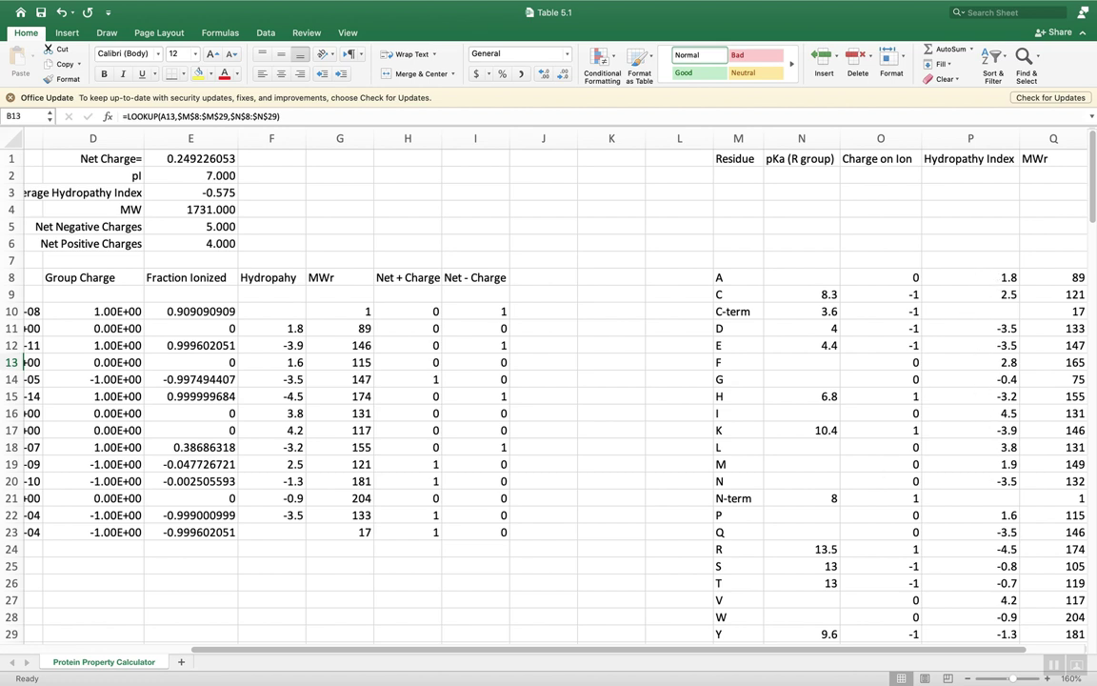
{"action": "scroll", "coordinate": [147, 649], "scroll_direction": "left", "scroll_amount": 5}
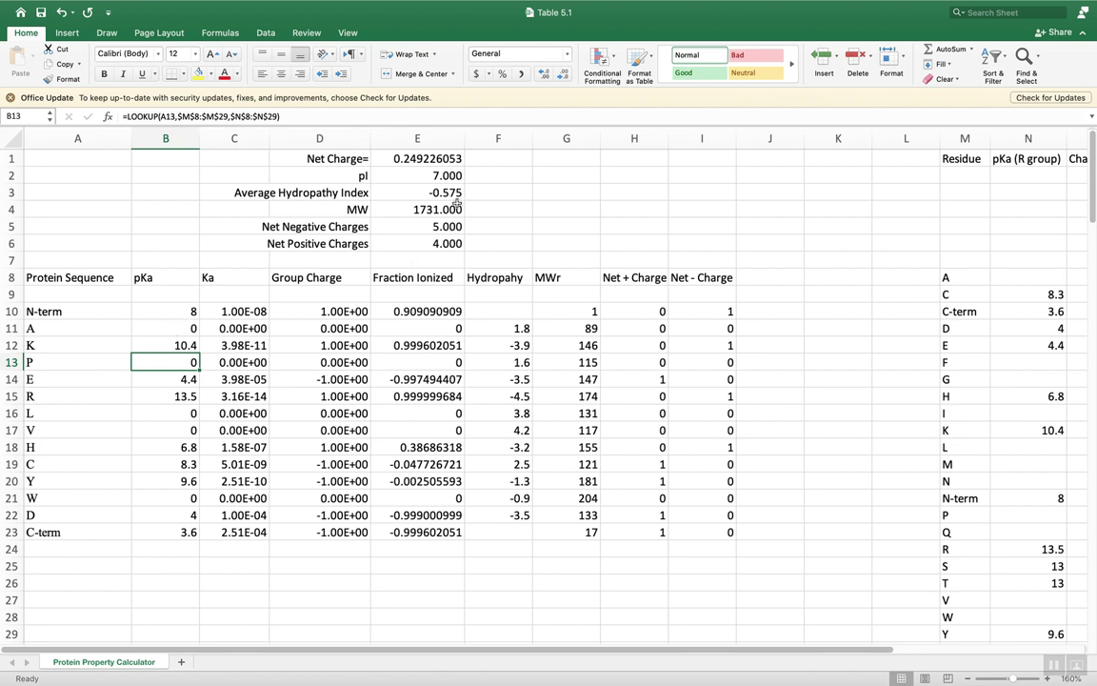
Use Solver to bring the net charge in E1 to 0 by changing the pI in E2, and keep the solution
{"action": "left_click", "coordinate": [443, 175]}
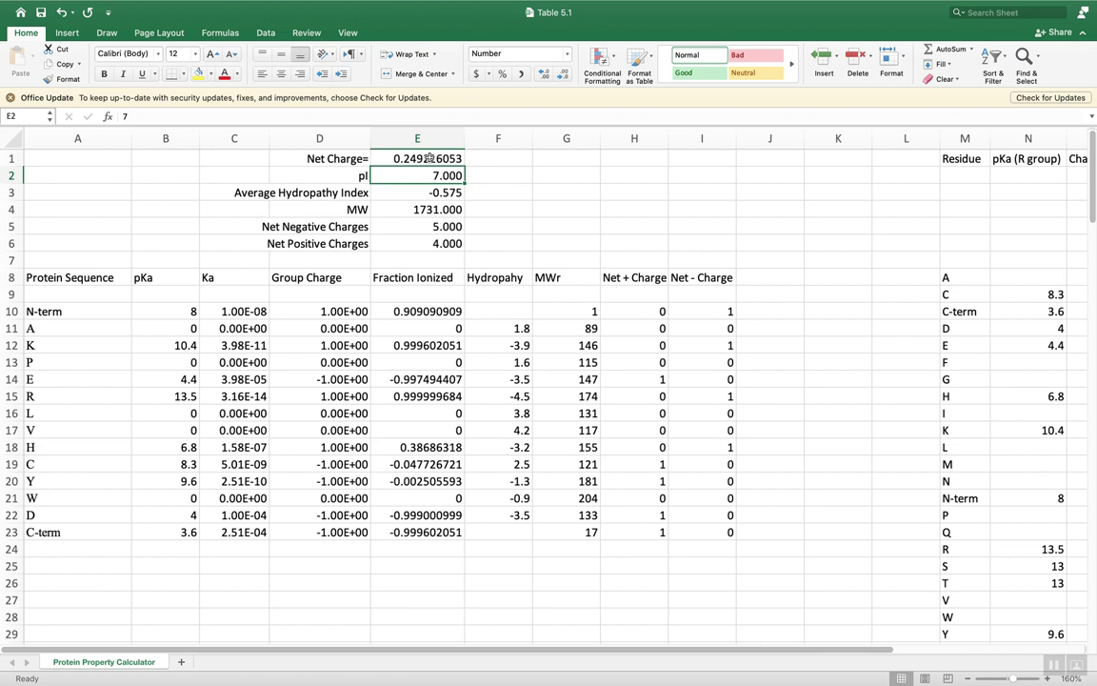
{"action": "left_click", "coordinate": [246, 6]}
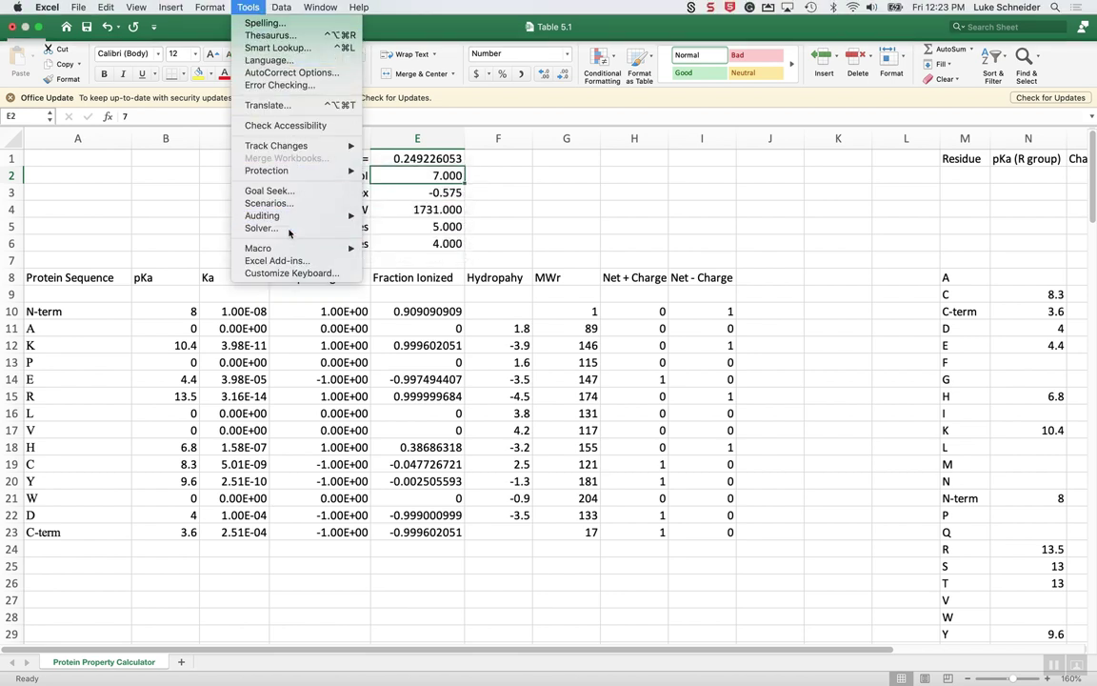
{"action": "left_click", "coordinate": [502, 299]}
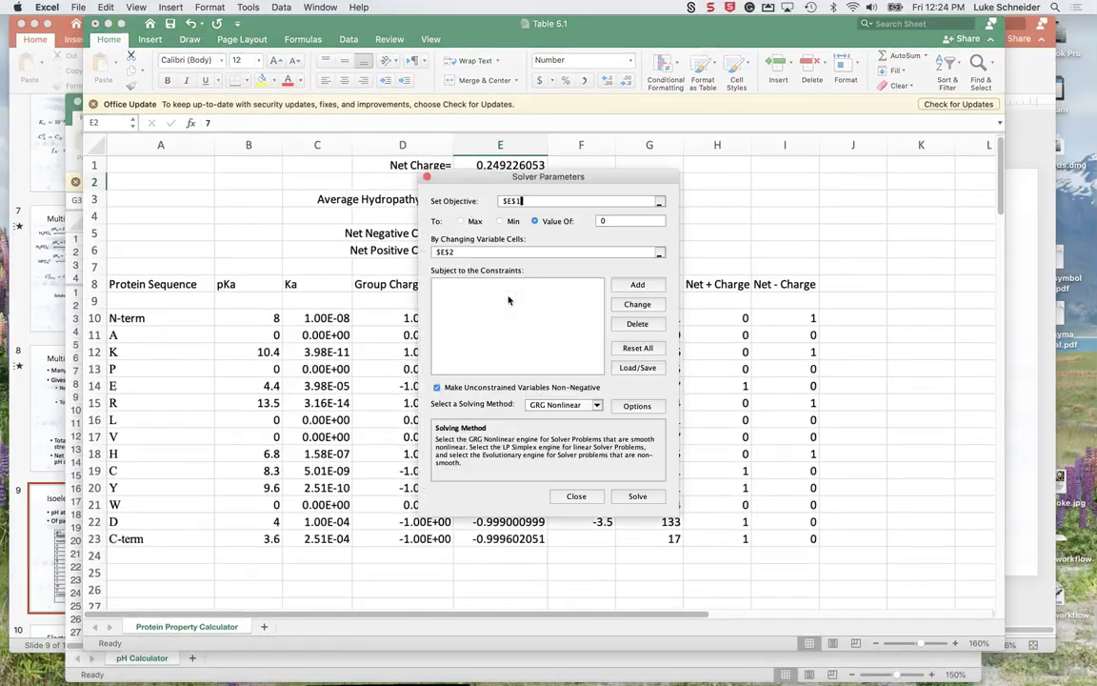
{"action": "left_click_drag", "start_coordinate": [559, 179], "coordinate": [901, 128]}
{"action": "left_click", "coordinate": [842, 150]}
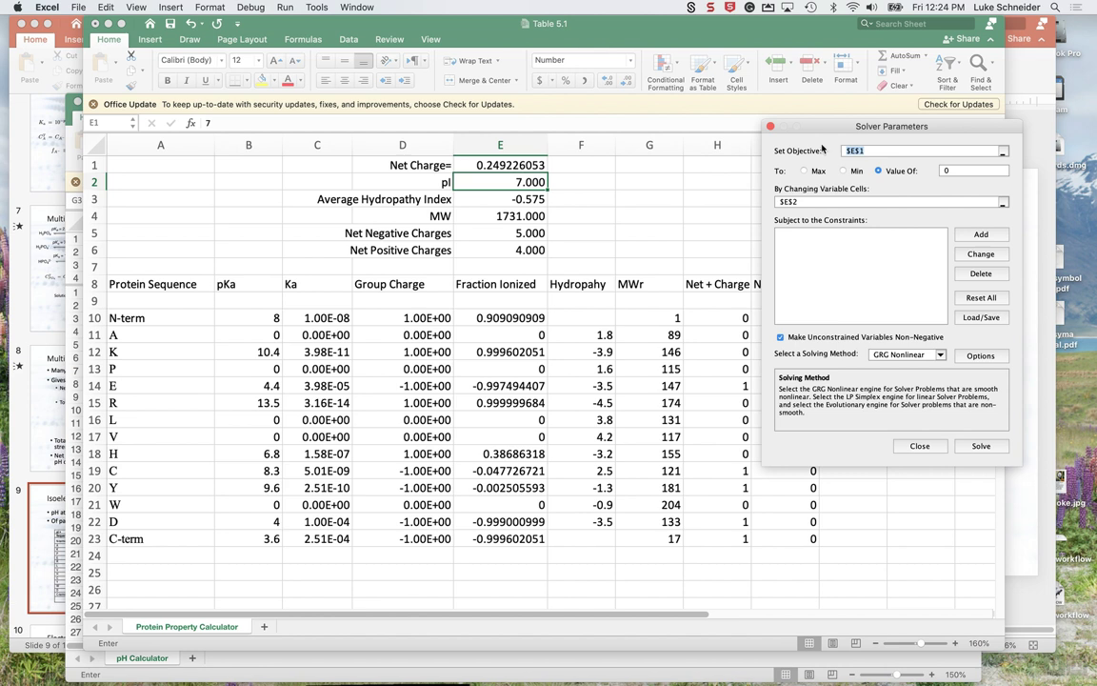
{"action": "left_click", "coordinate": [500, 164]}
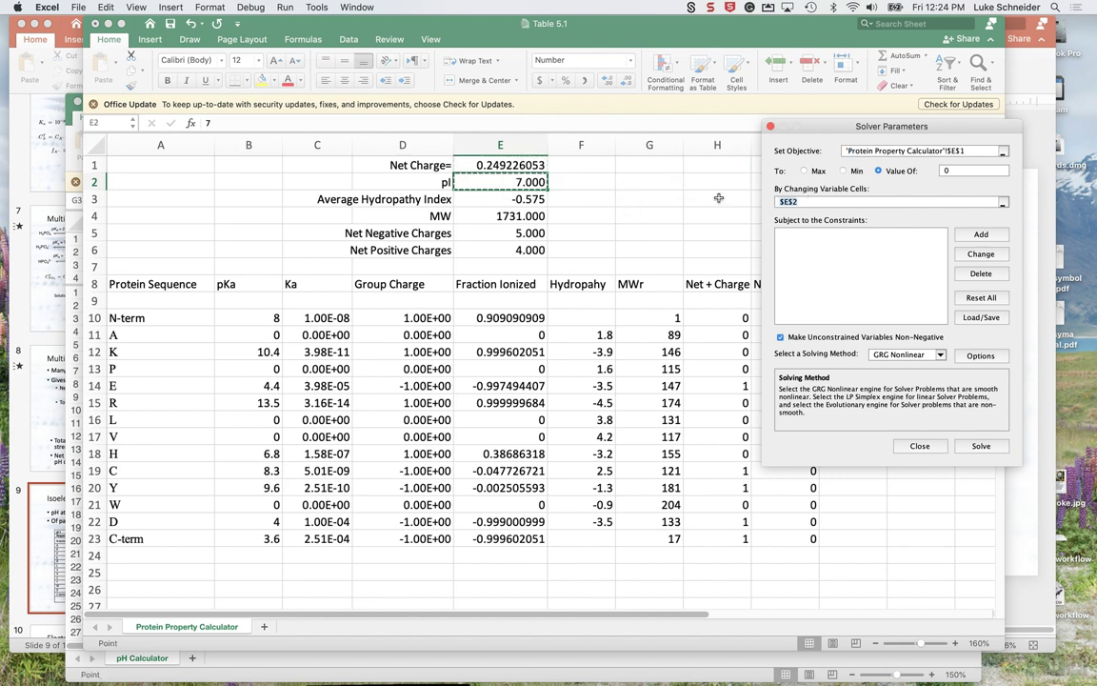
{"action": "left_click", "coordinate": [515, 181]}
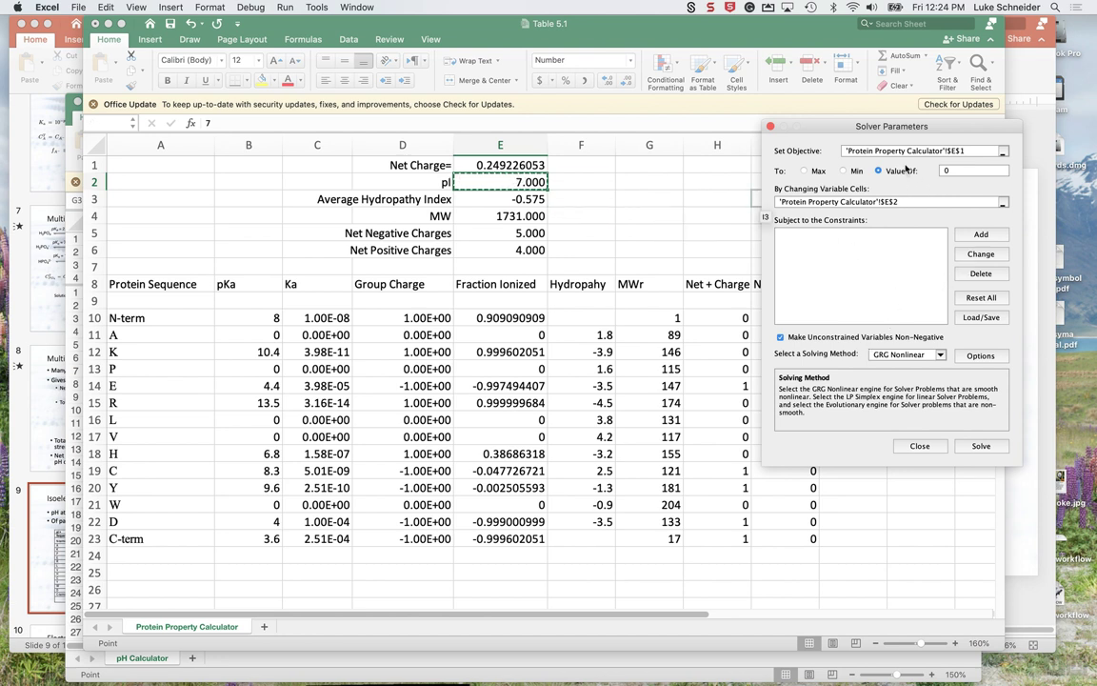
{"action": "left_click", "coordinate": [991, 448]}
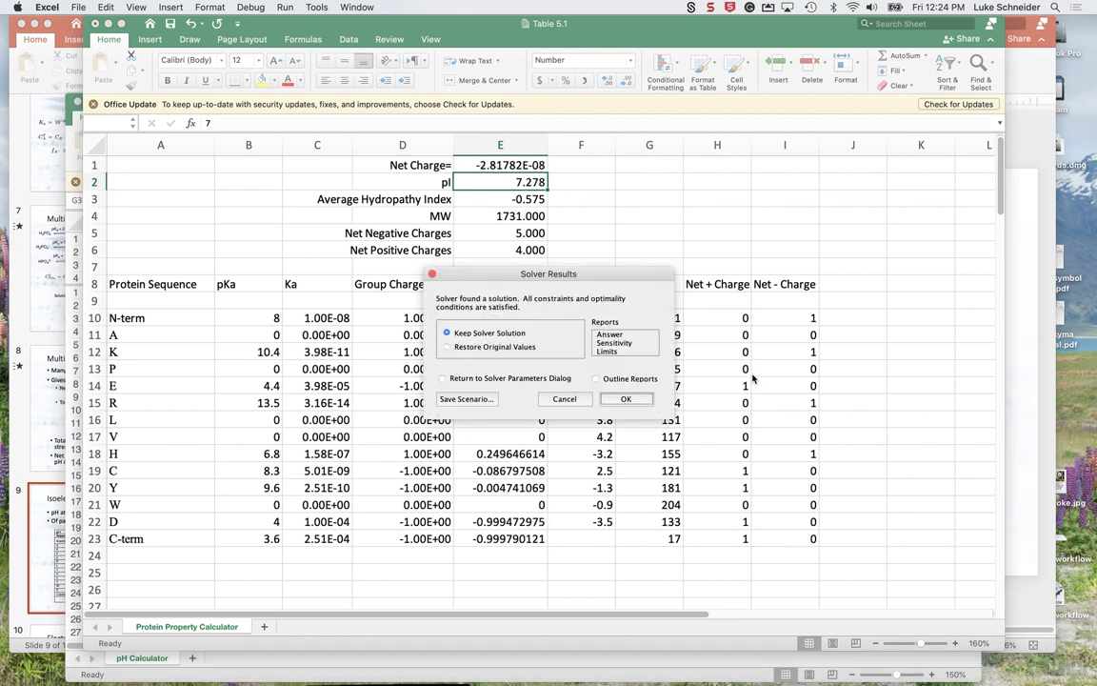
{"action": "left_click", "coordinate": [626, 399]}
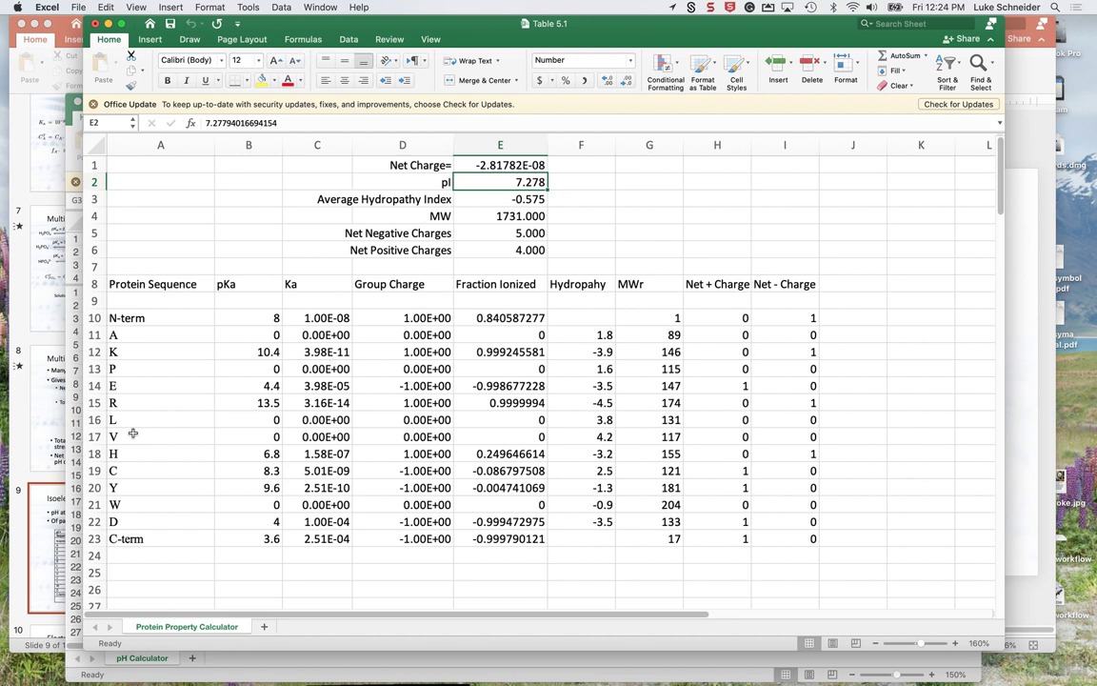
Replace the residue in A15 of the protein sequence with E
{"action": "left_click", "coordinate": [132, 403]}
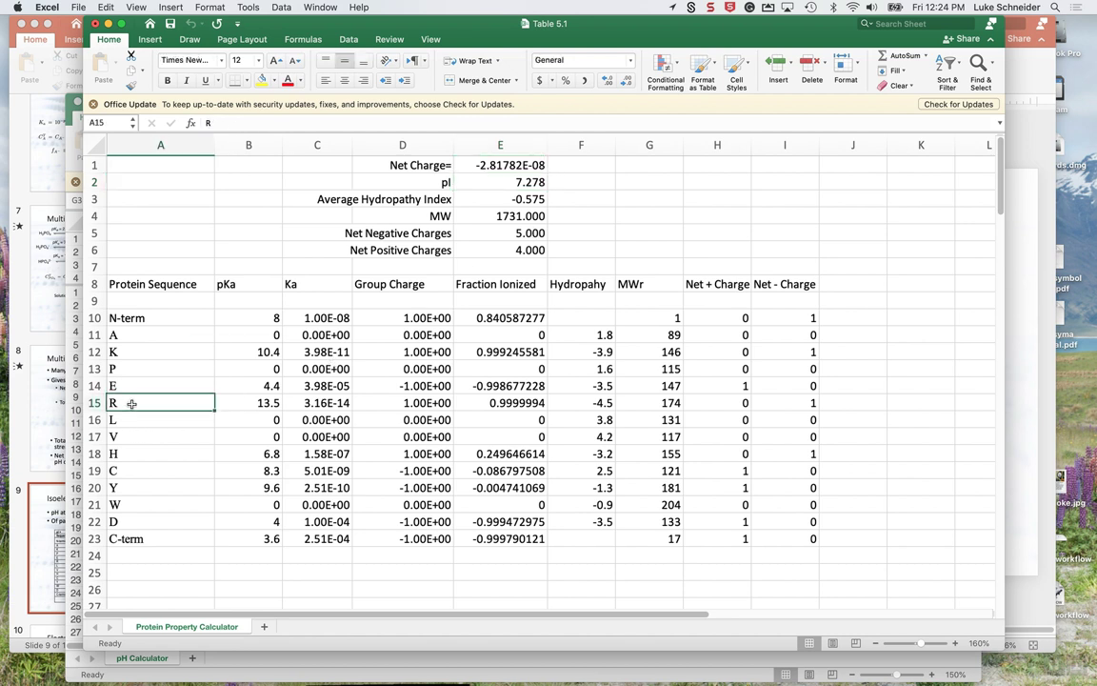
{"action": "type", "text": "E"}
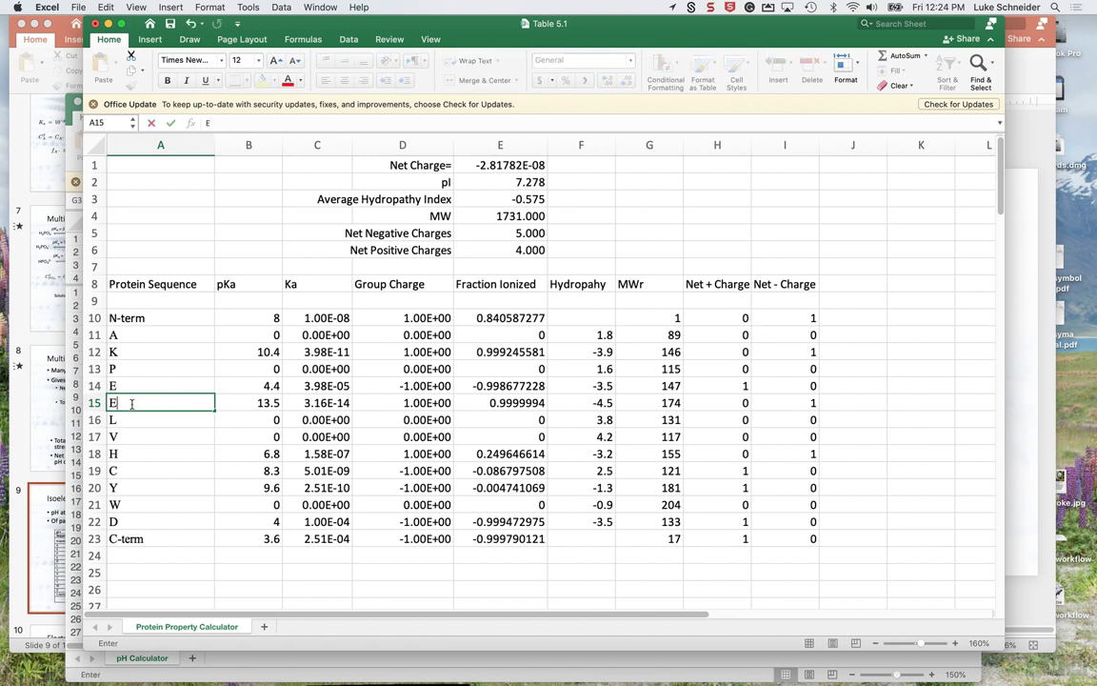
{"action": "left_click", "coordinate": [139, 437]}
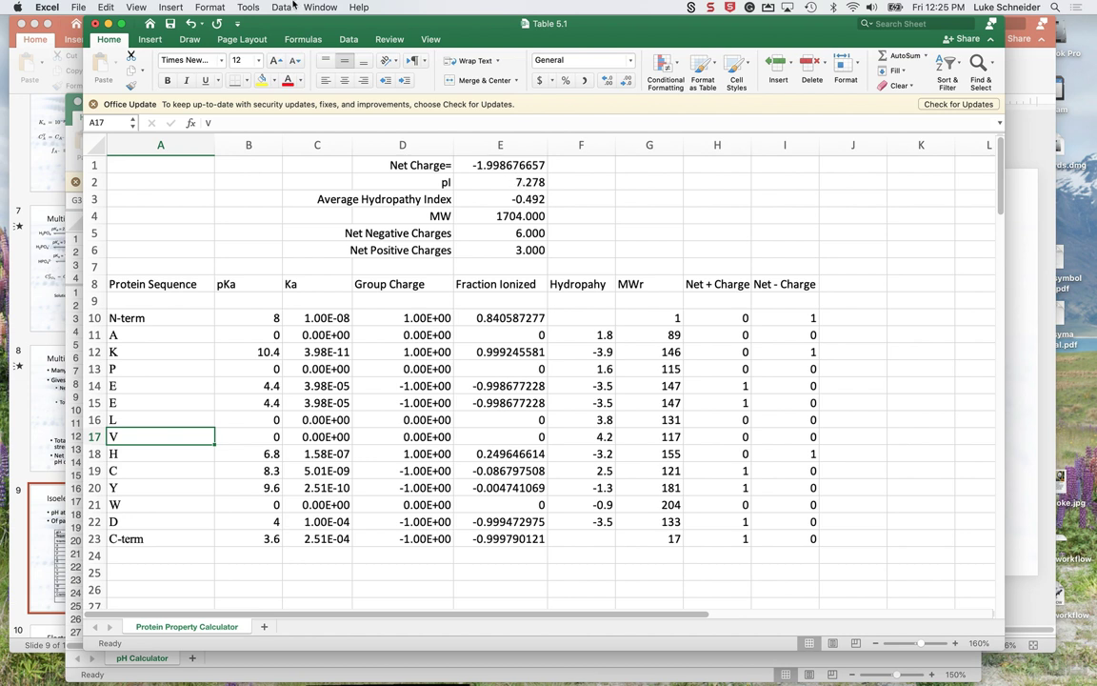
Rerun Solver for the E-substituted sequence with the same objective E1 = 0 and variable cell E2, keeping the solution
{"action": "left_click", "coordinate": [248, 7]}
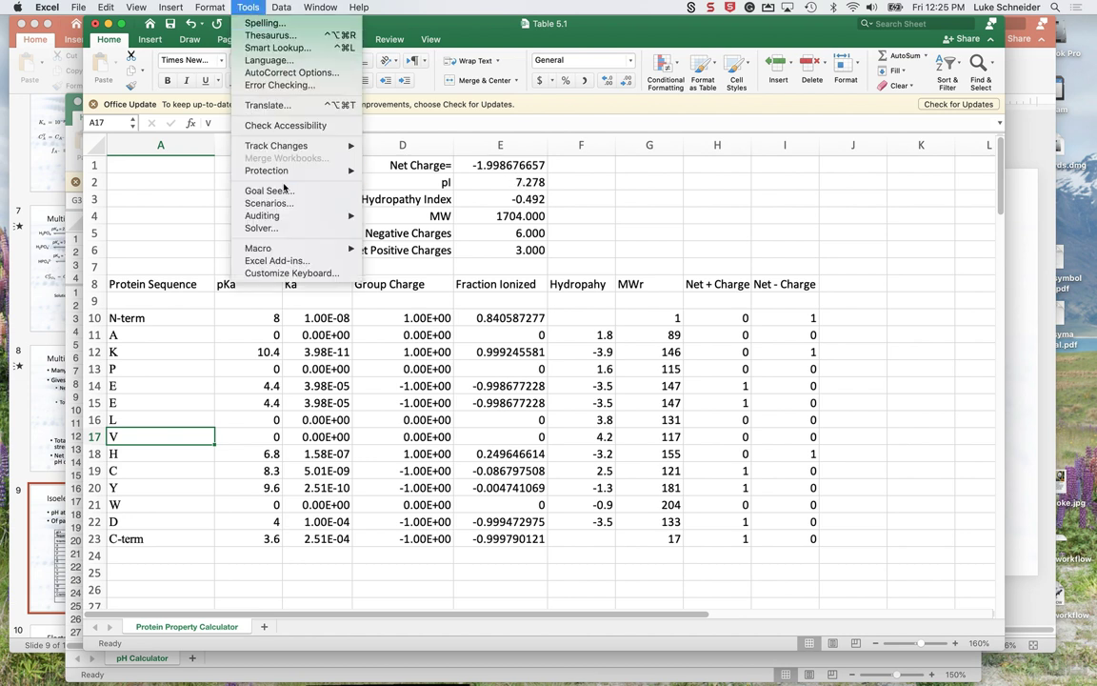
{"action": "left_click", "coordinate": [282, 226]}
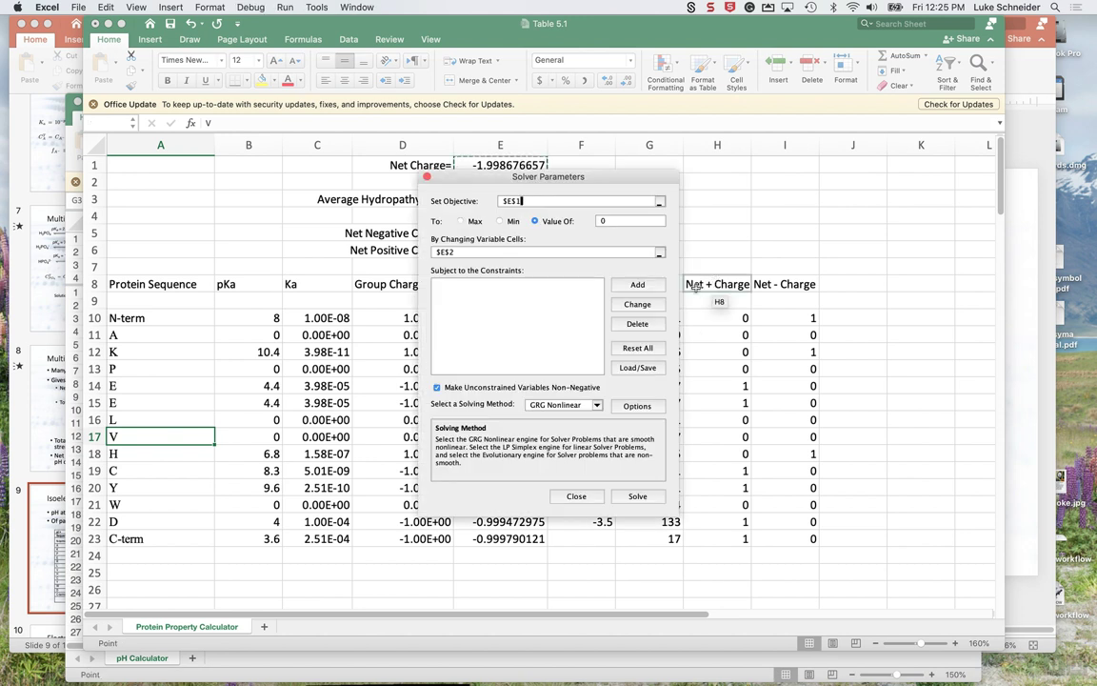
{"action": "left_click", "coordinate": [638, 495]}
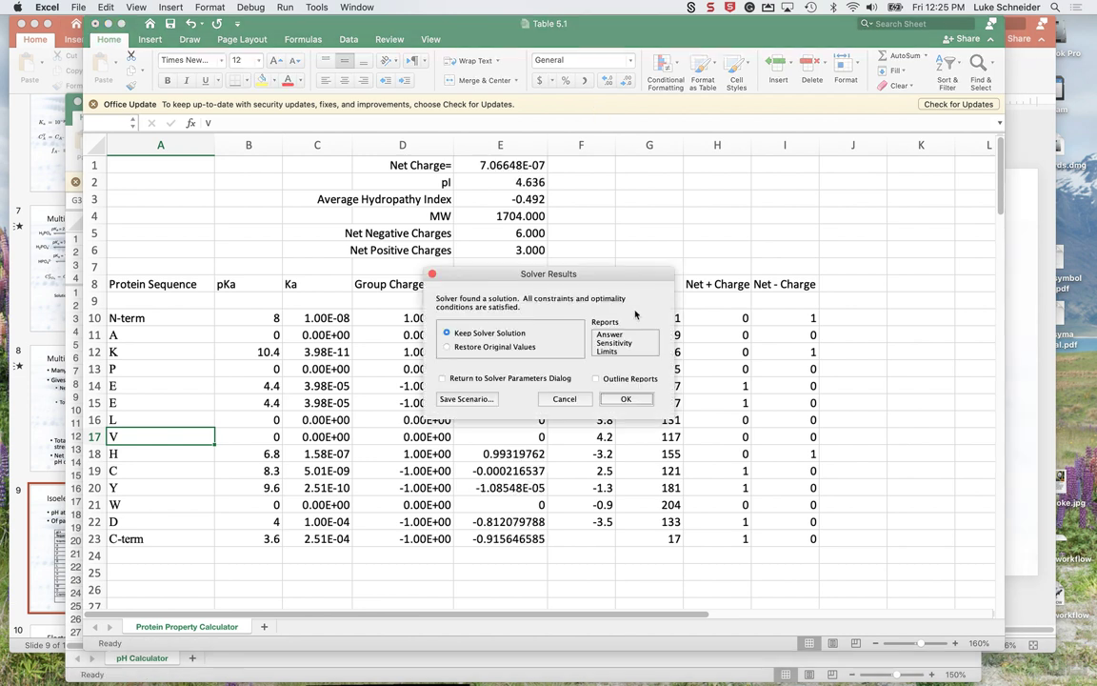
{"action": "left_click", "coordinate": [631, 399]}
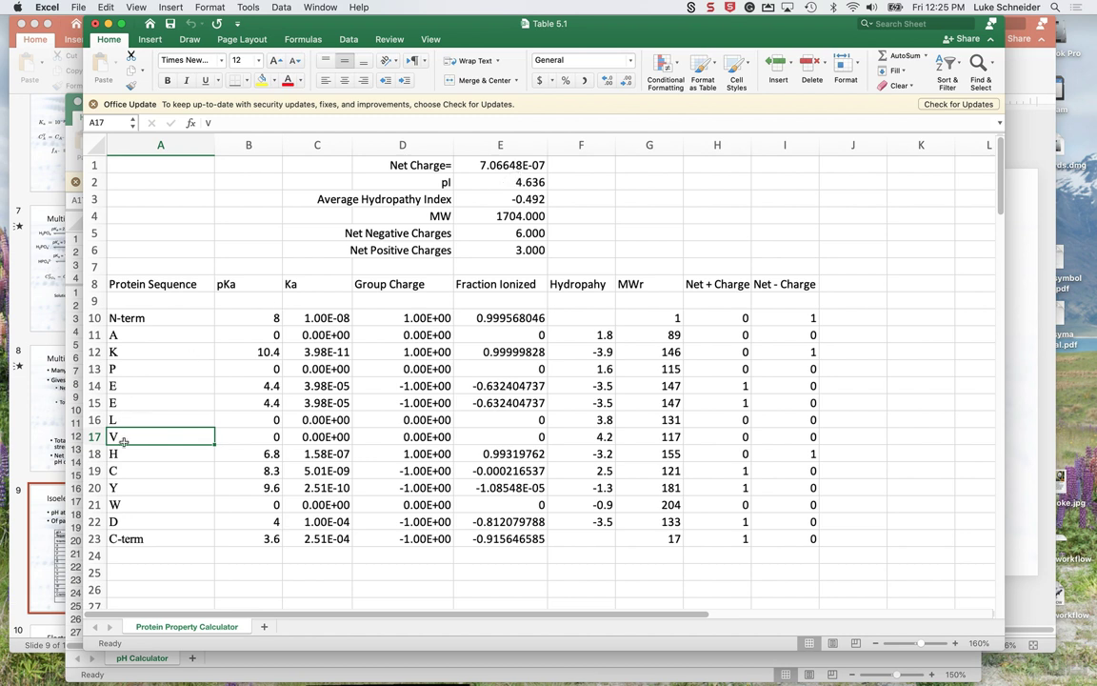
Change the residue in A15 back to R
{"action": "left_click", "coordinate": [126, 403]}
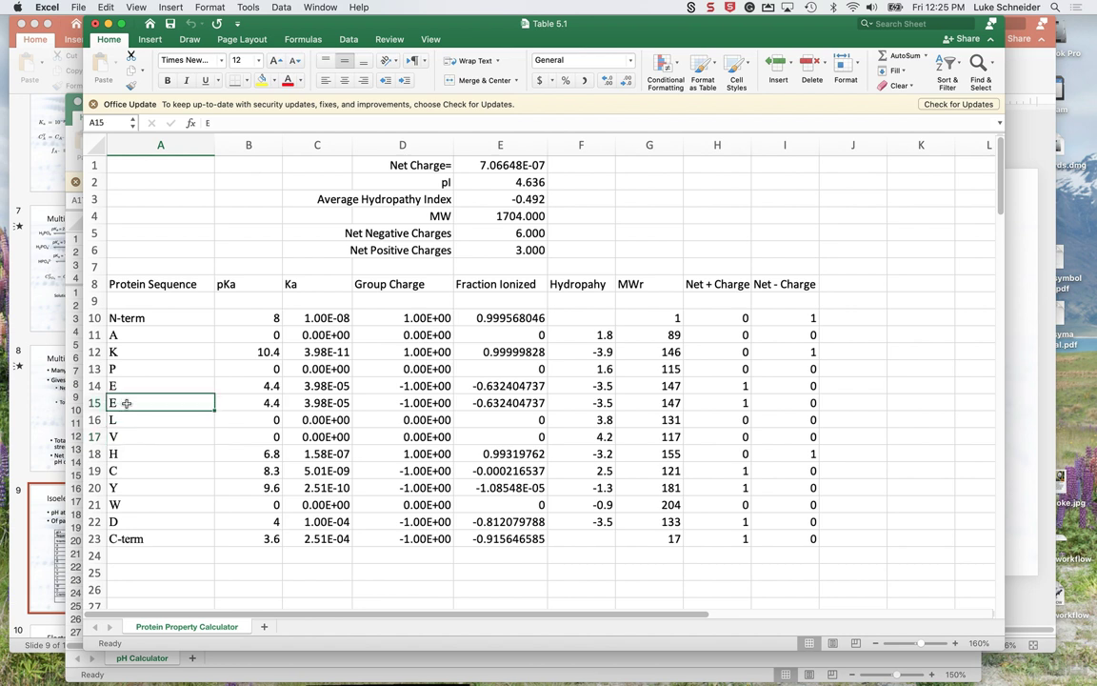
{"action": "type", "text": "R"}
{"action": "key", "text": "Return"}
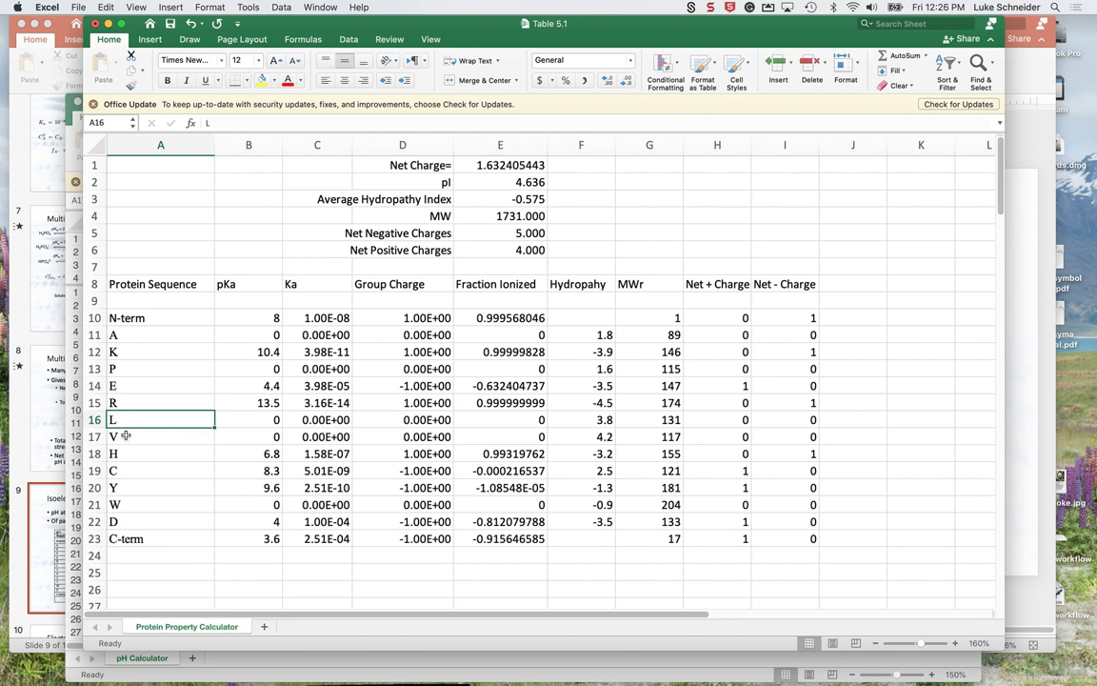
Review the existing V row of the sequence, and substitute V for the residue in A15
{"action": "left_click_drag", "start_coordinate": [124, 436], "coordinate": [775, 439]}
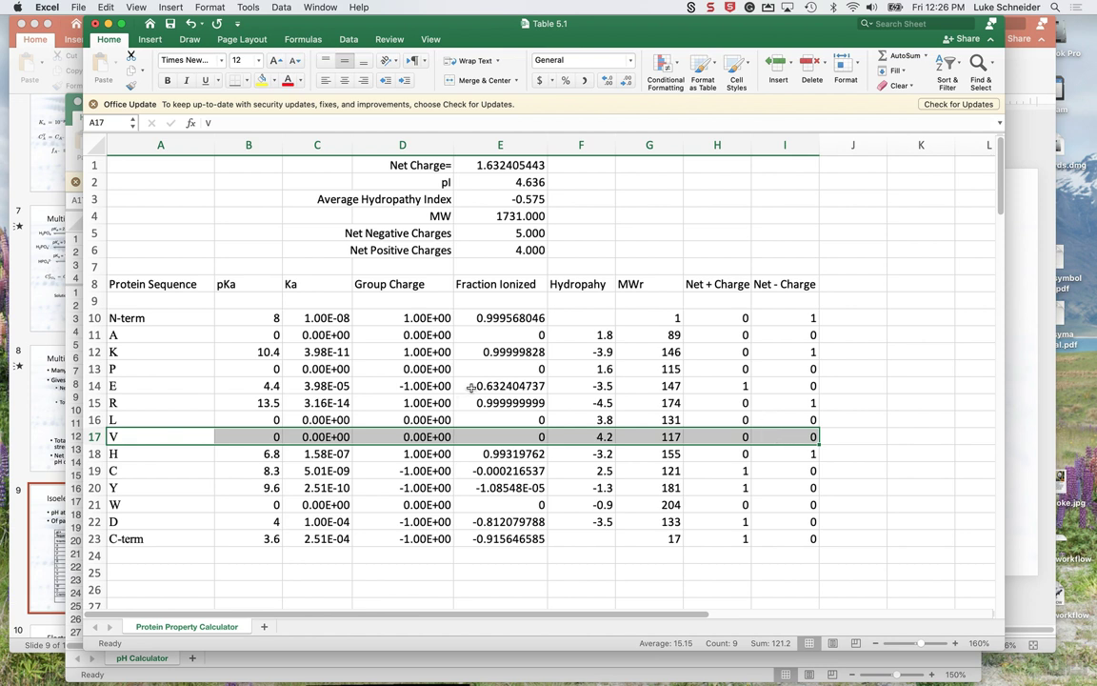
{"action": "left_click", "coordinate": [140, 401]}
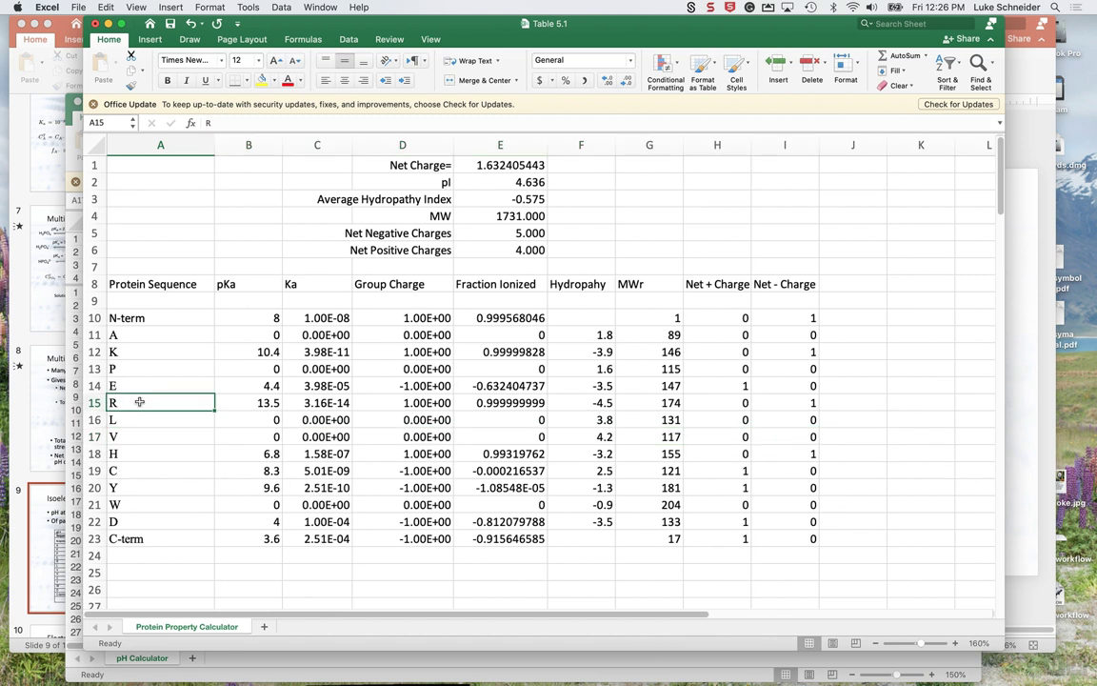
{"action": "type", "text": "V"}
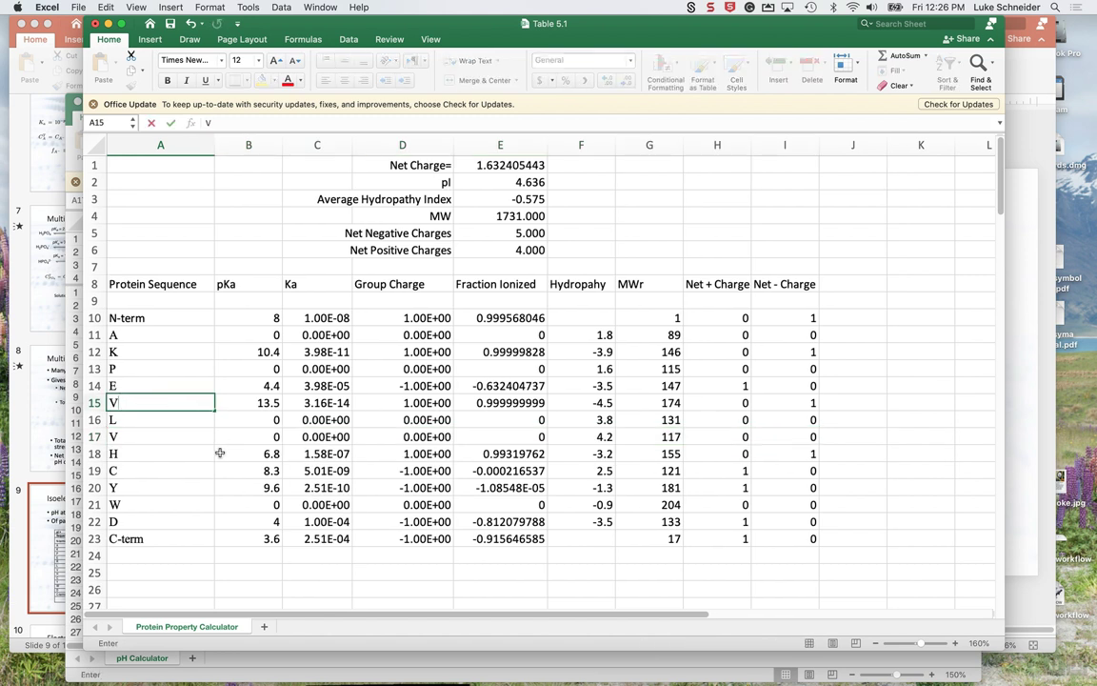
{"action": "left_click", "coordinate": [219, 453]}
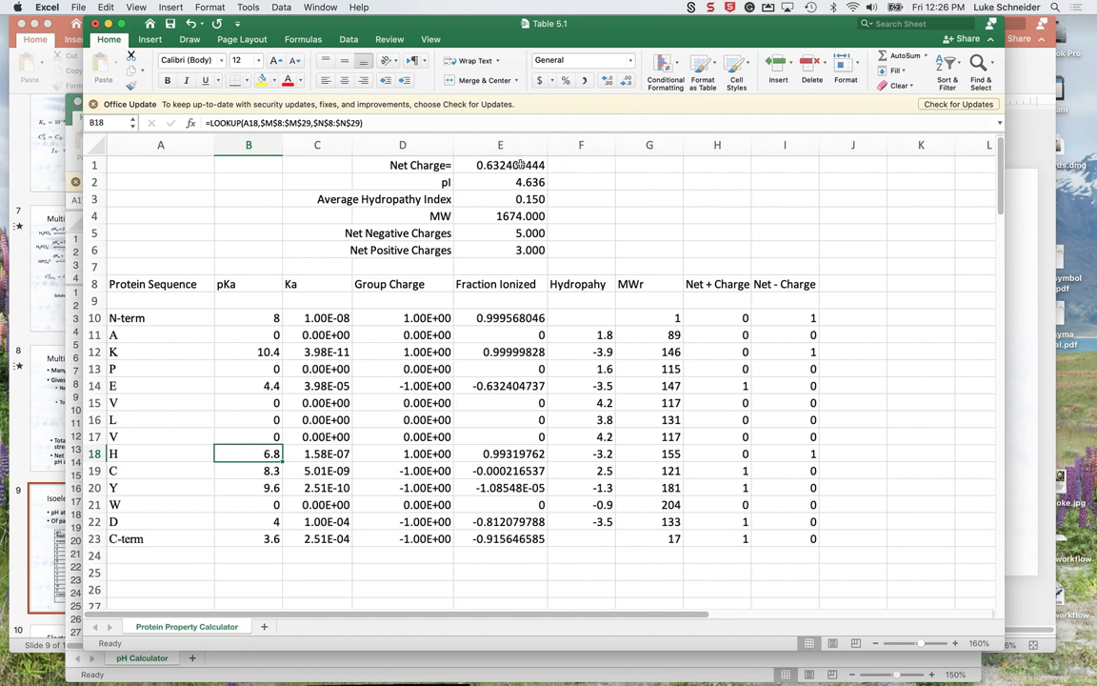
Solve for the pI of the V-substituted sequence with Solver, setting E1 to 0 by changing E2, and keep the solution
{"action": "left_click", "coordinate": [248, 7]}
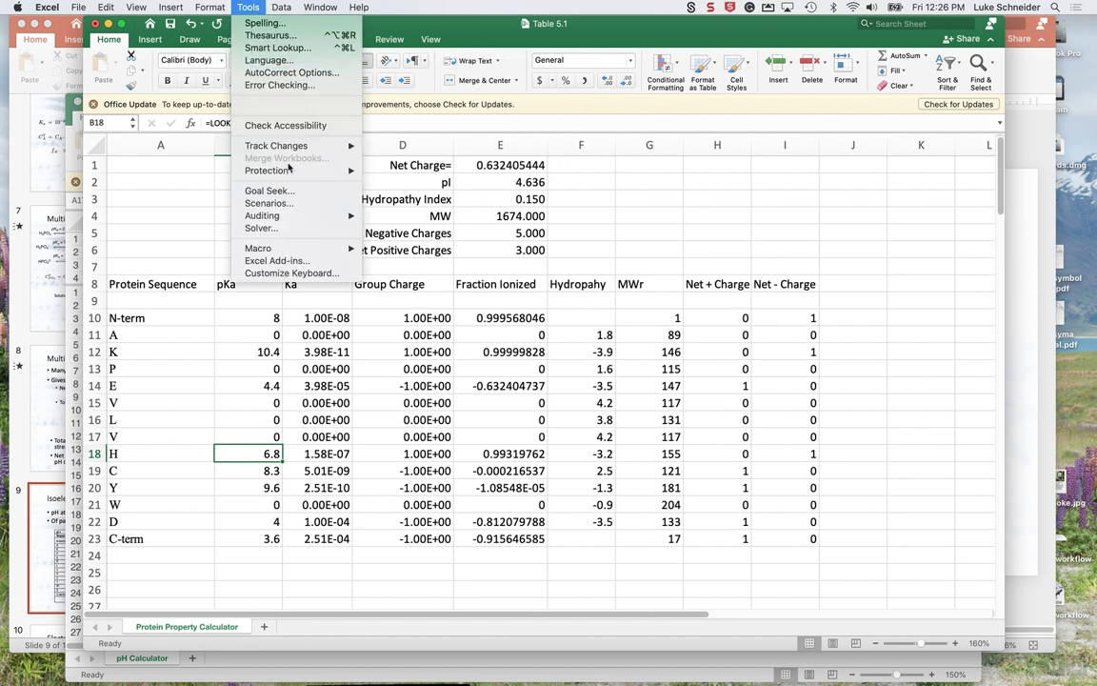
{"action": "left_click", "coordinate": [296, 229]}
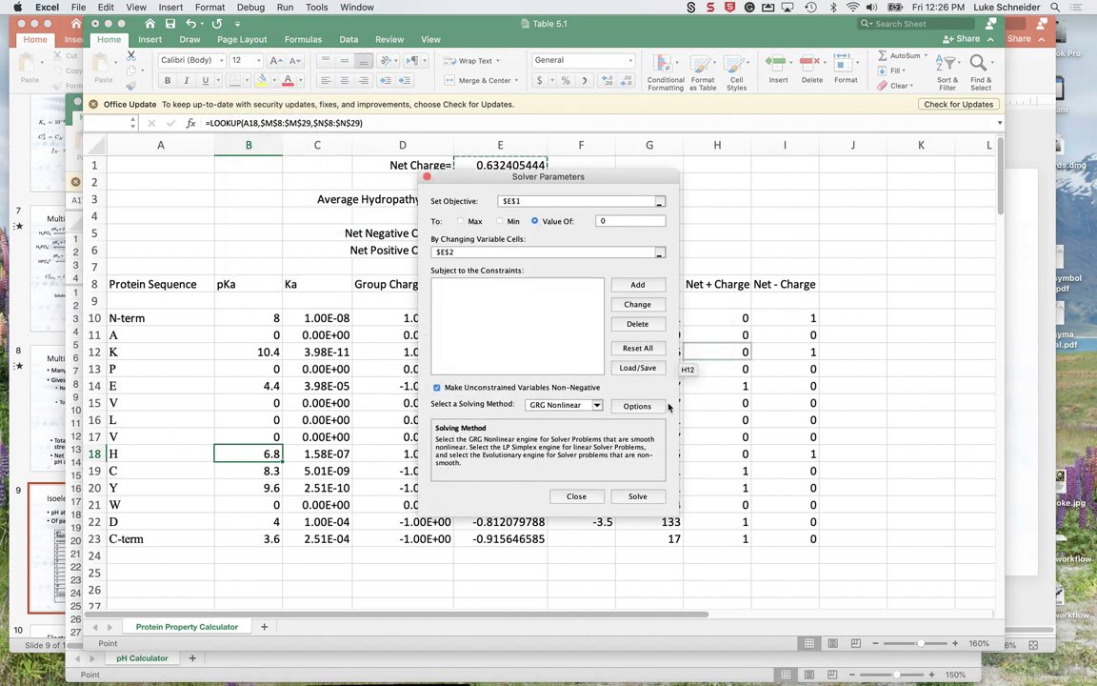
{"action": "left_click", "coordinate": [640, 496]}
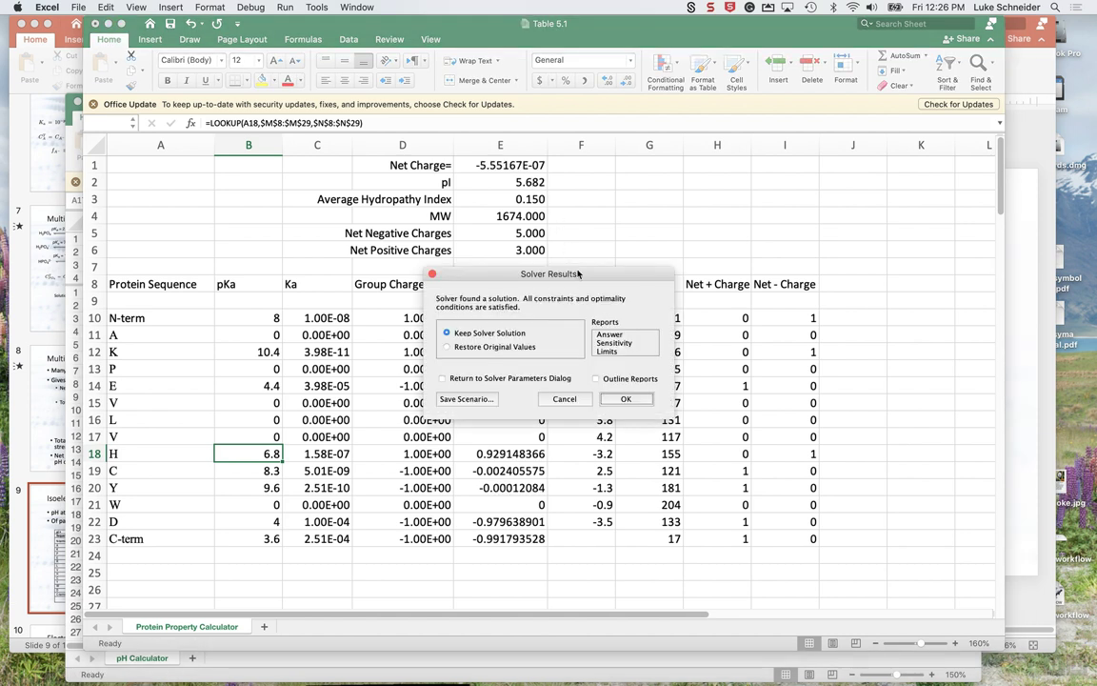
{"action": "left_click", "coordinate": [624, 399]}
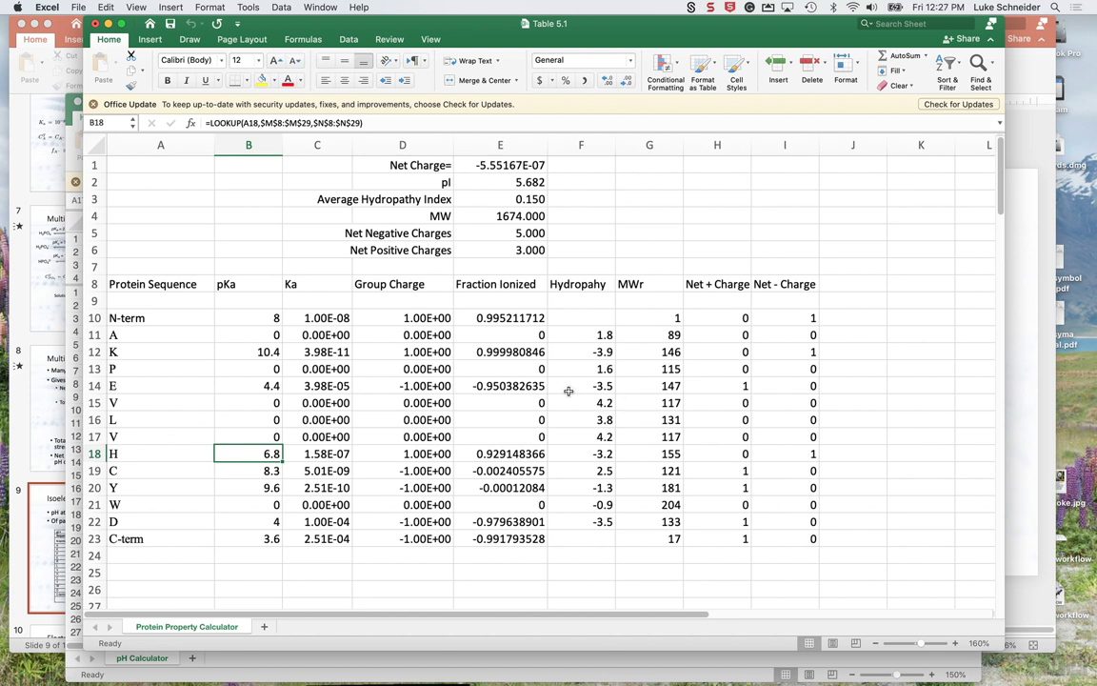
Restore R as the residue in A15 of the protein sequence
{"action": "left_click", "coordinate": [122, 403]}
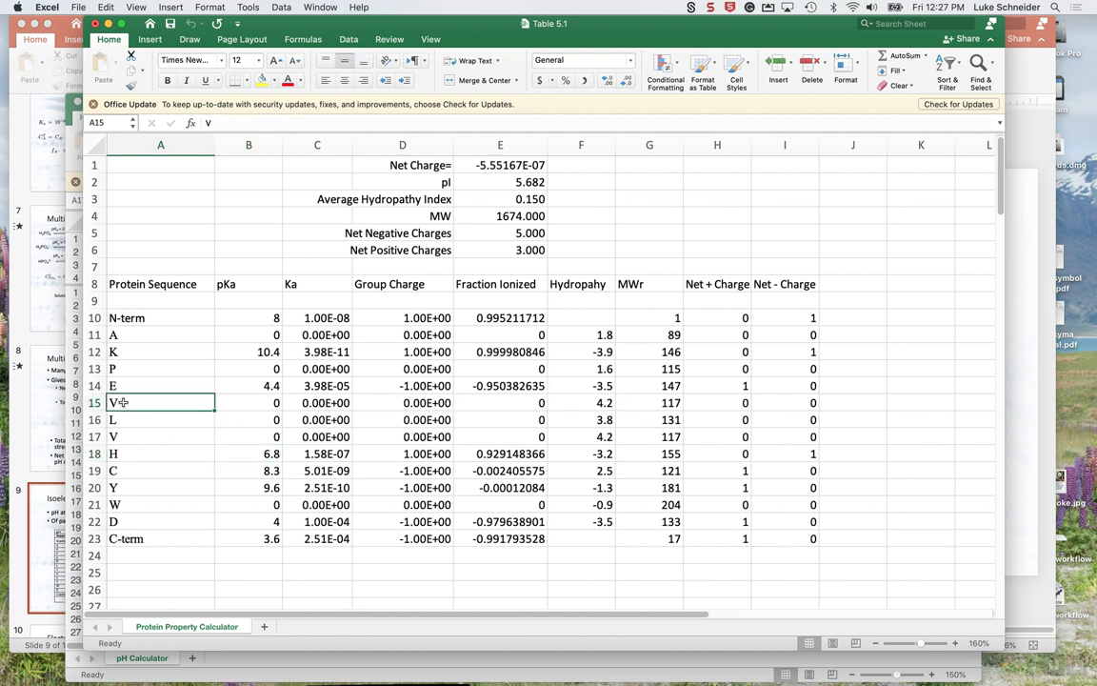
{"action": "type", "text": "R"}
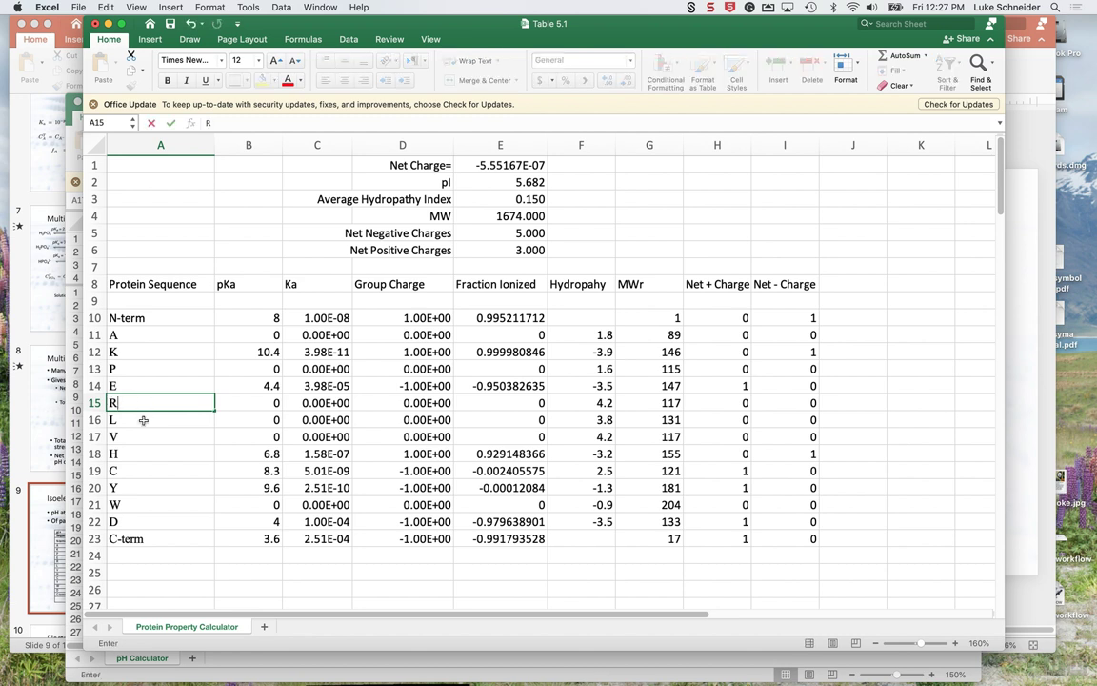
{"action": "key", "text": "Return"}
Insert five rows of blank cells at A16:I20, shifting the existing cells down, and select A16
{"action": "mouse_move", "coordinate": [216, 419]}
{"action": "left_mouse_down"}
{"action": "mouse_move", "coordinate": [714, 419]}
{"action": "mouse_move", "coordinate": [791, 488]}
{"action": "left_mouse_up"}
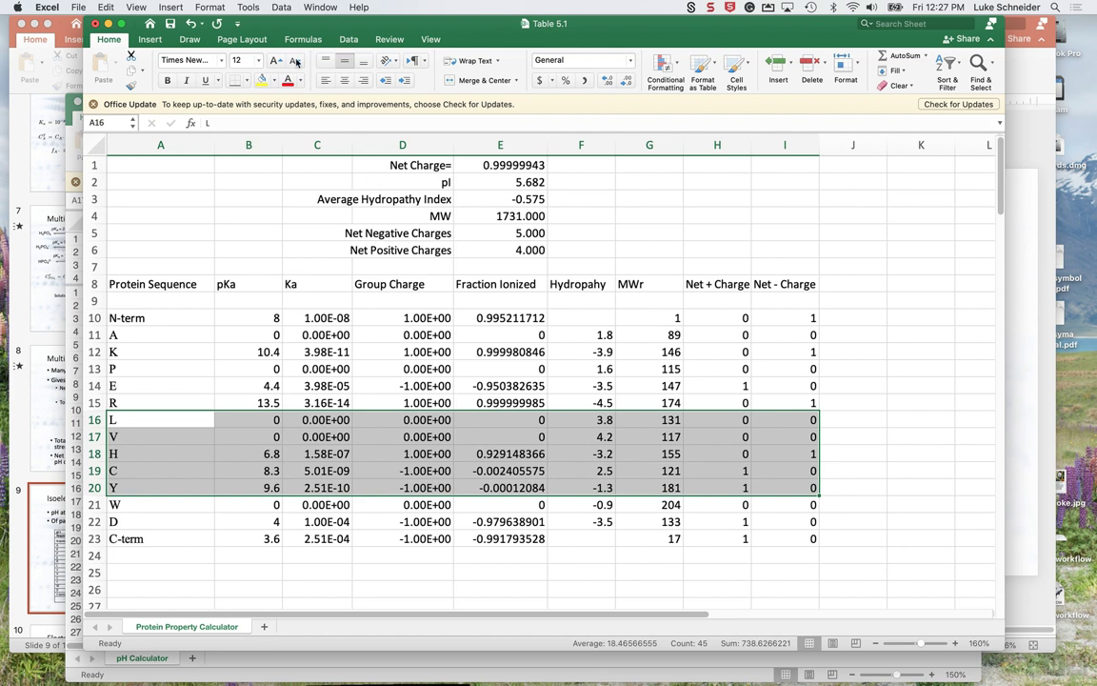
{"action": "left_click", "coordinate": [170, 7]}
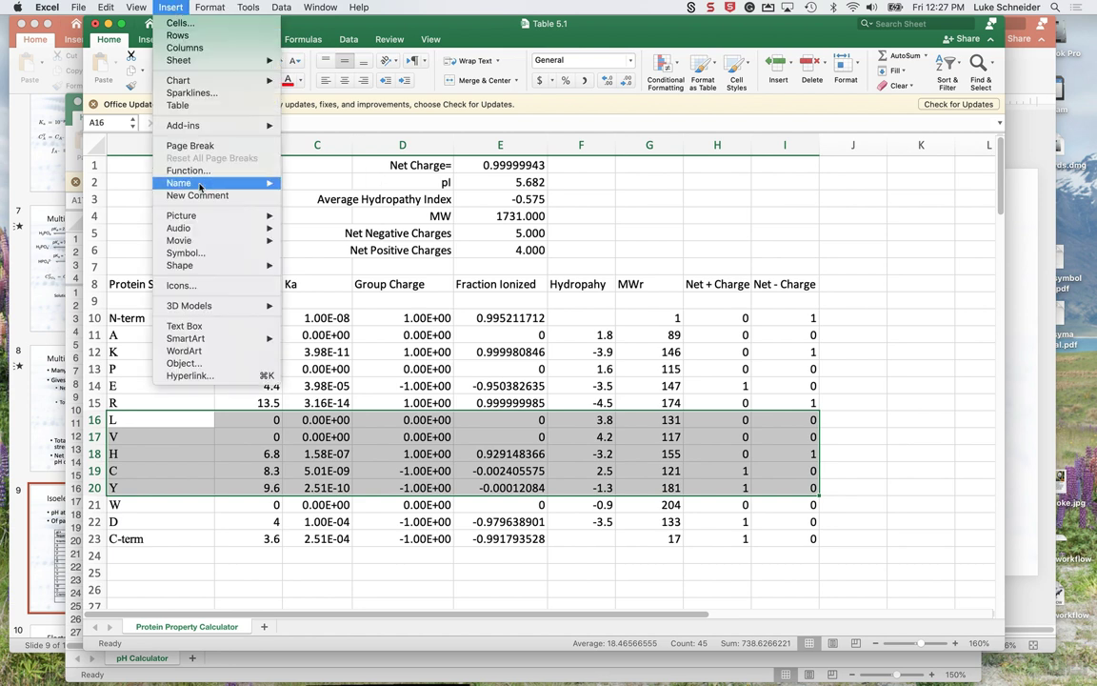
{"action": "left_click", "coordinate": [178, 22]}
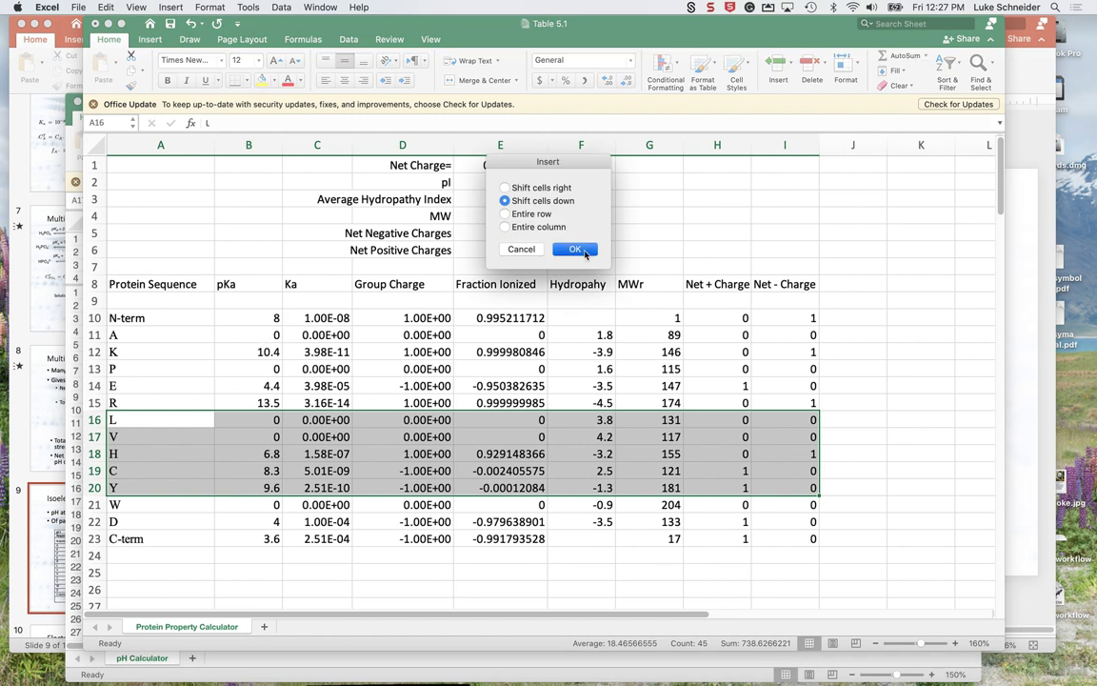
{"action": "key", "text": "Return"}
{"action": "left_click", "coordinate": [142, 418]}
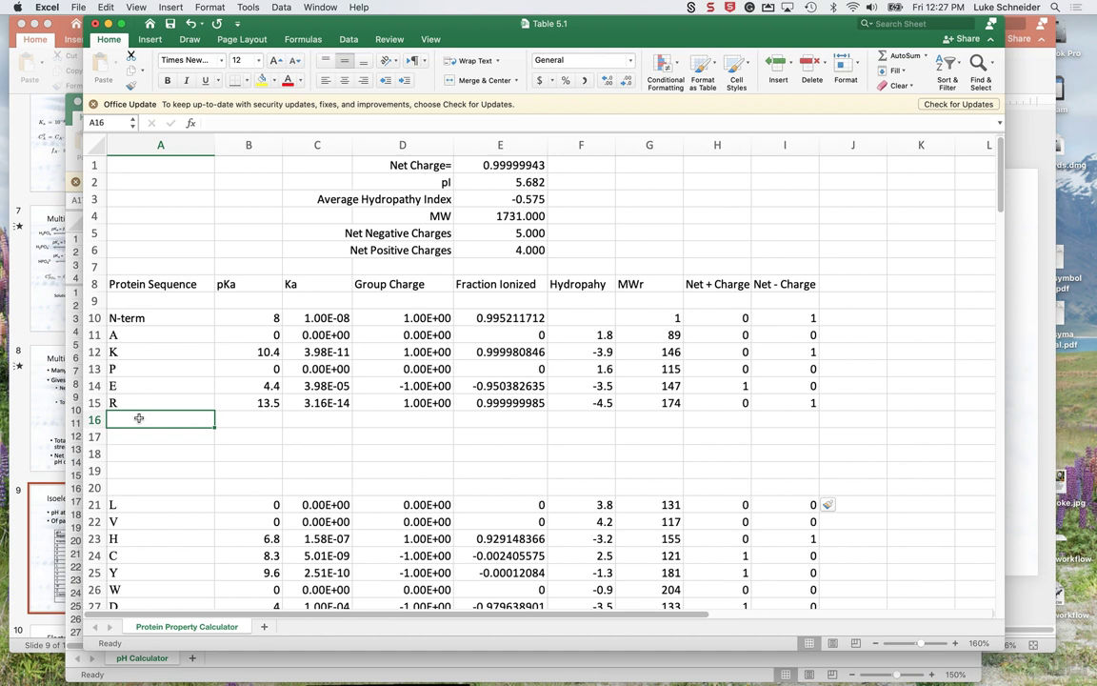
Extend the protein sequence by entering W, Y, S, T and V in A16:A20
{"action": "type", "text": "W"}
{"action": "key", "text": "Return"}
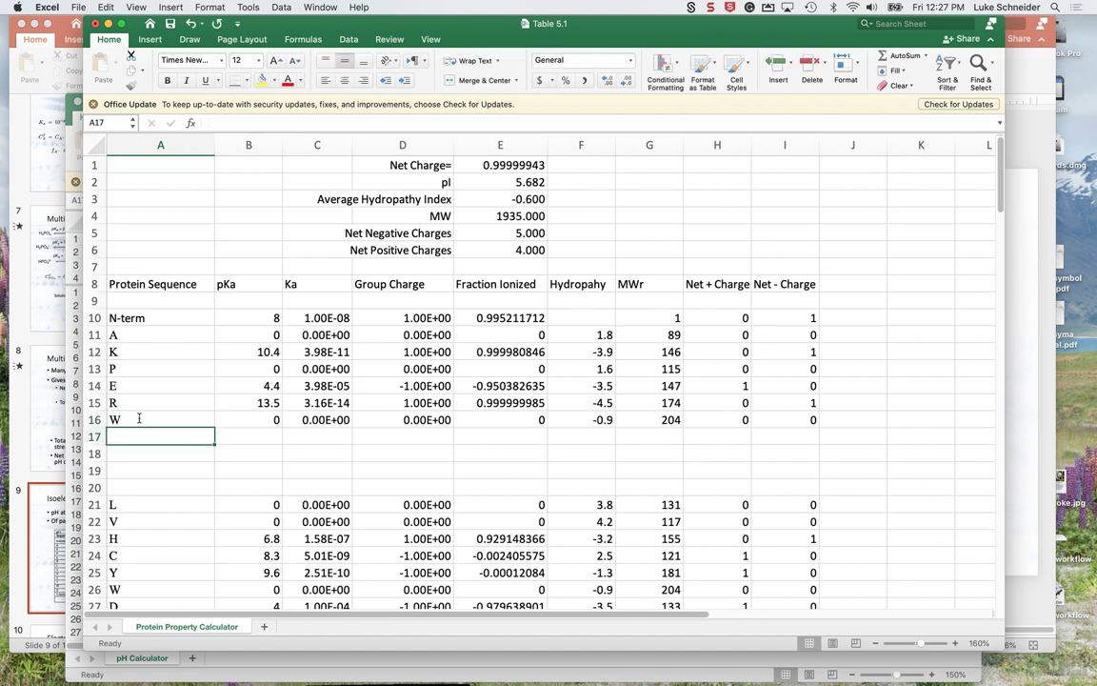
{"action": "type", "text": "Y"}
{"action": "key", "text": "Return"}
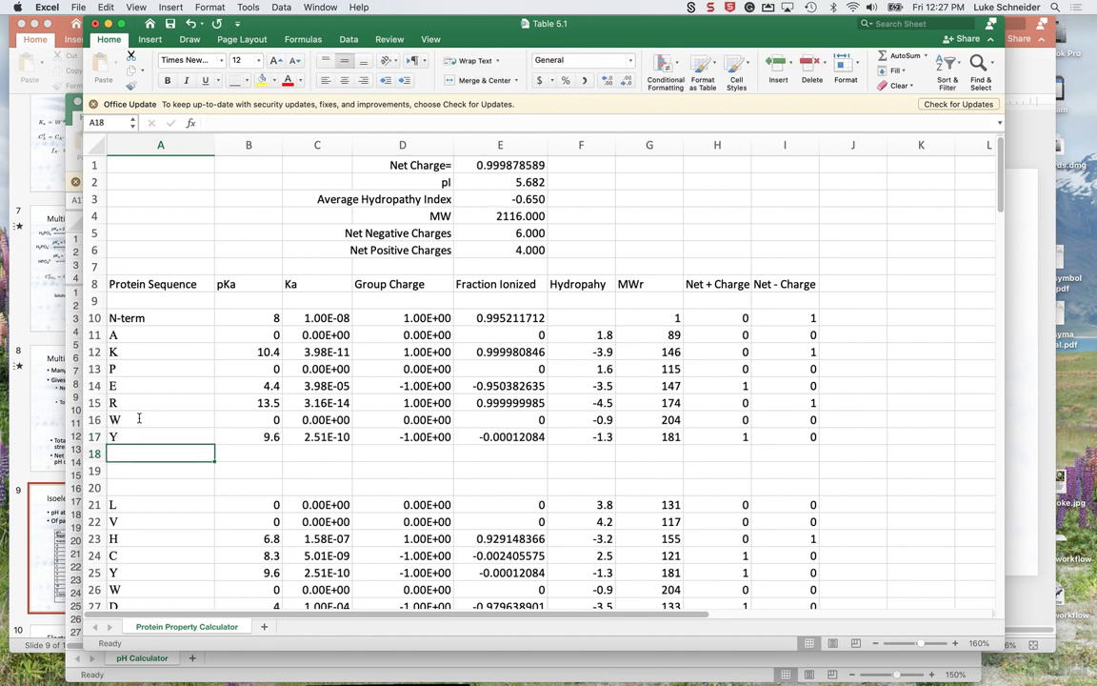
{"action": "type", "text": "S"}
{"action": "key", "text": "Return"}
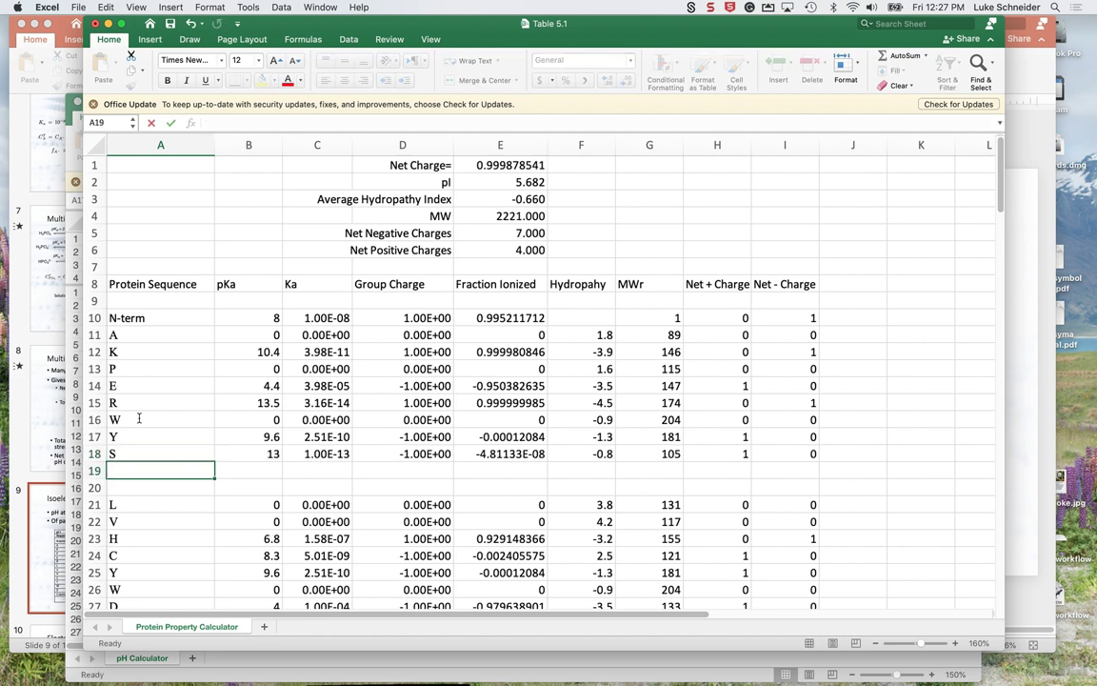
{"action": "type", "text": "T"}
{"action": "key", "text": "Return"}
{"action": "type", "text": "V"}
{"action": "key", "text": "Return"}
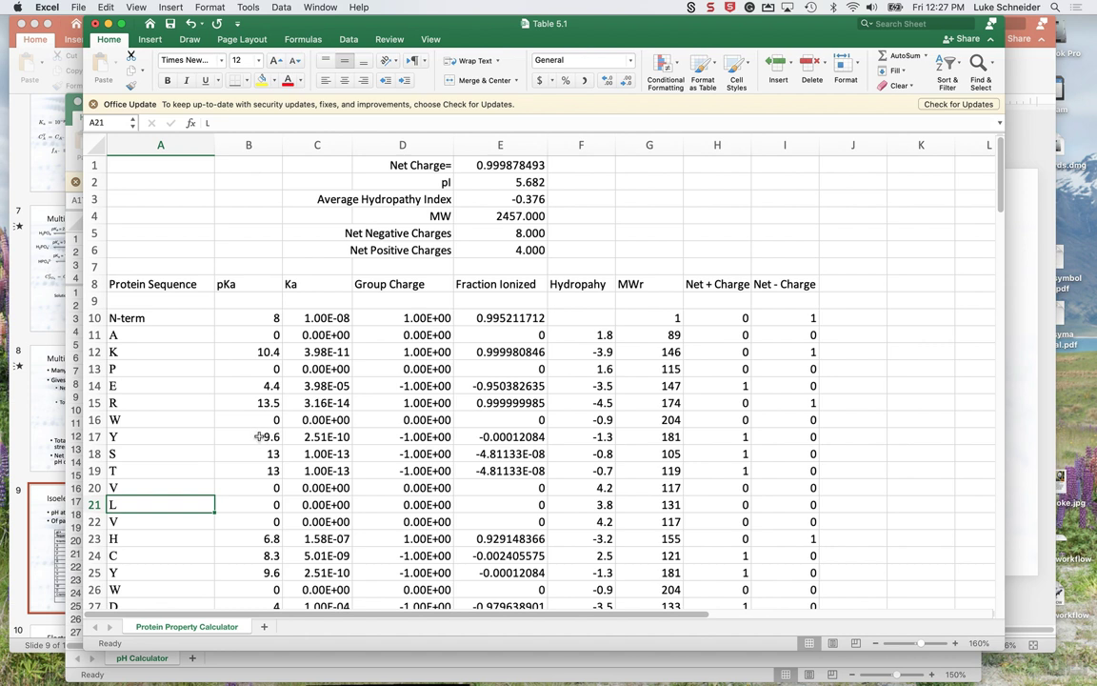
Substitute C for the residue in A20 and keep S in A18
{"action": "left_click", "coordinate": [129, 454]}
{"action": "left_click", "coordinate": [125, 487]}
{"action": "type", "text": "C"}
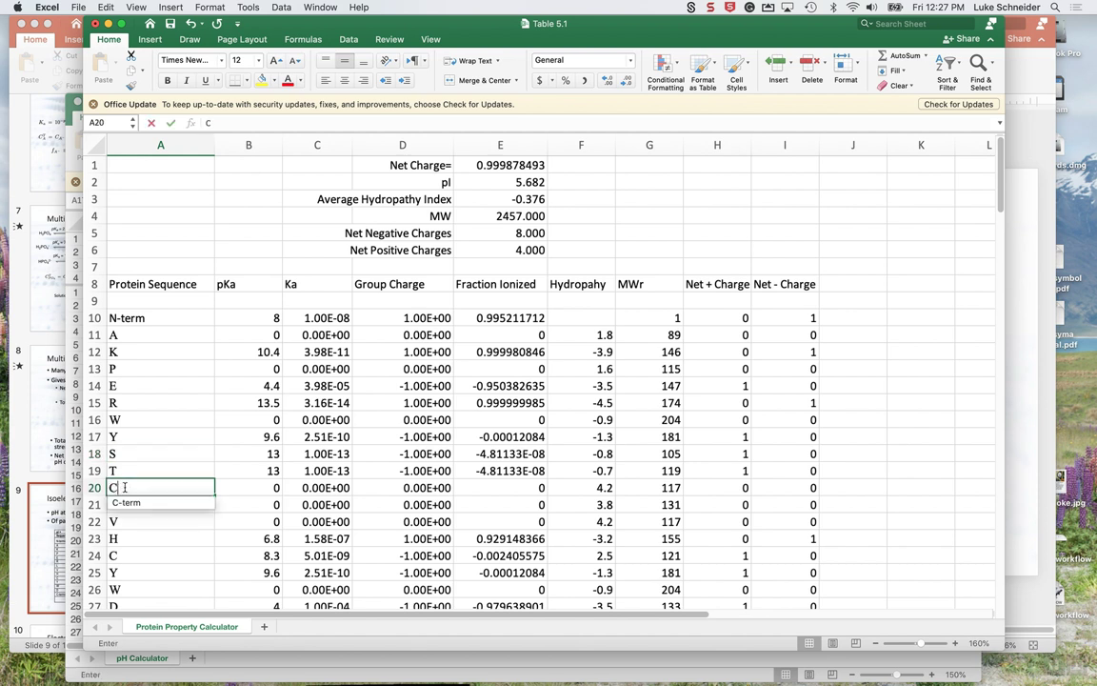
{"action": "left_click", "coordinate": [181, 452]}
{"action": "type", "text": "S"}
{"action": "key", "text": "Escape"}
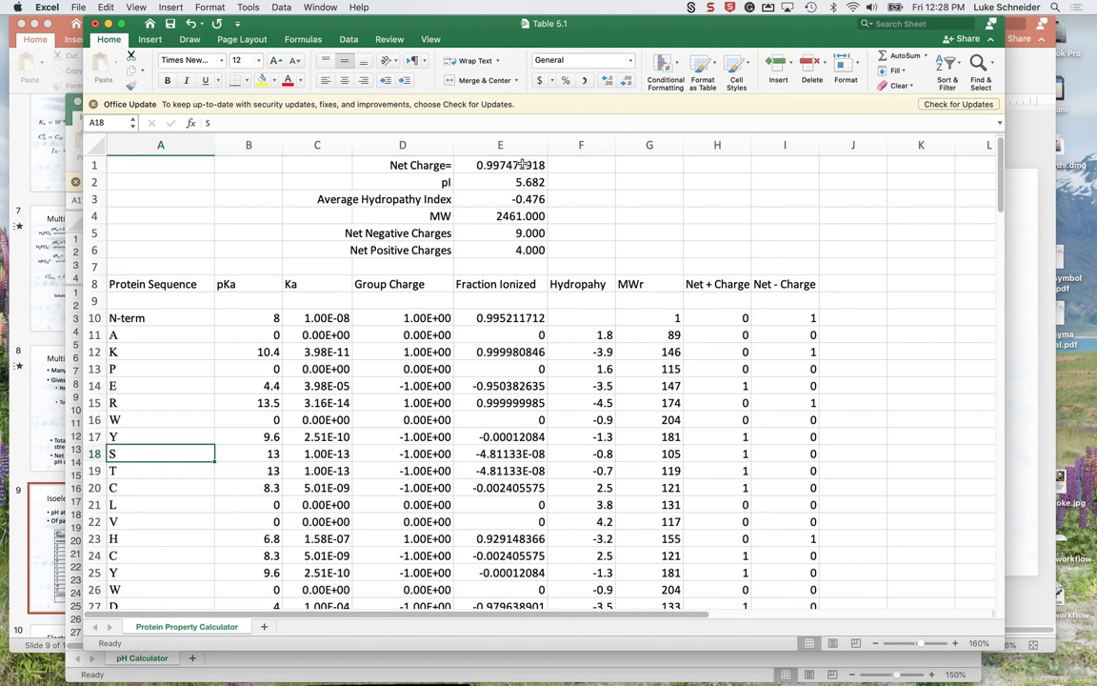
Solve for the pI of the extended sequence with Solver, setting E1 to 0 by changing E2, and keep the solution
{"action": "left_click", "coordinate": [250, 6]}
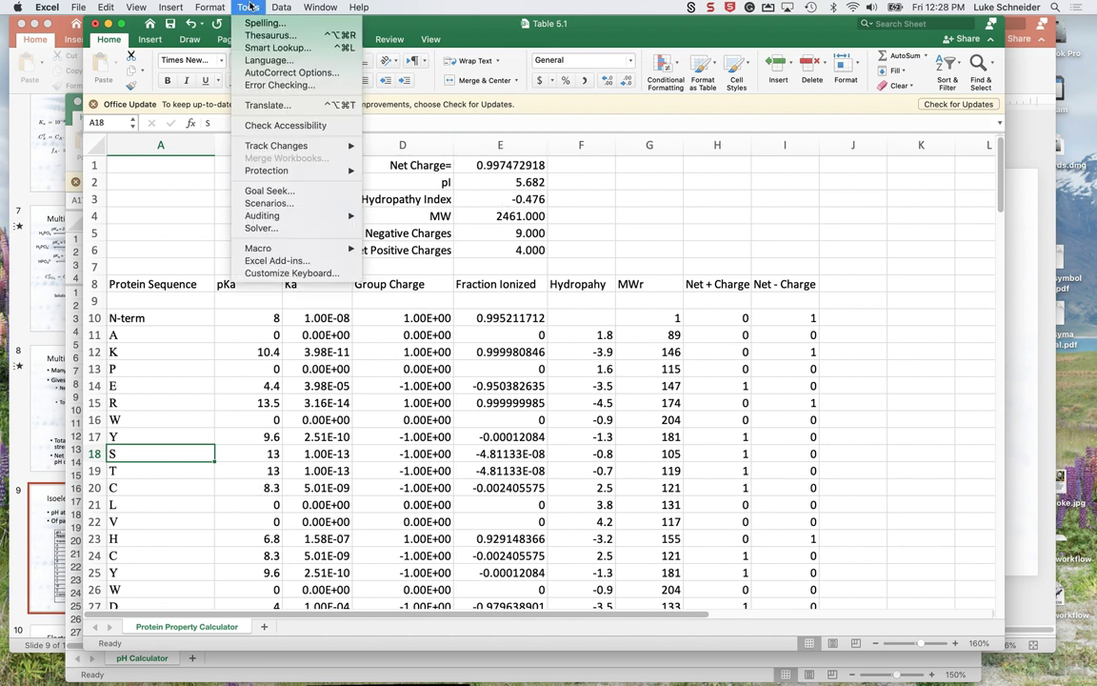
{"action": "left_click", "coordinate": [259, 228]}
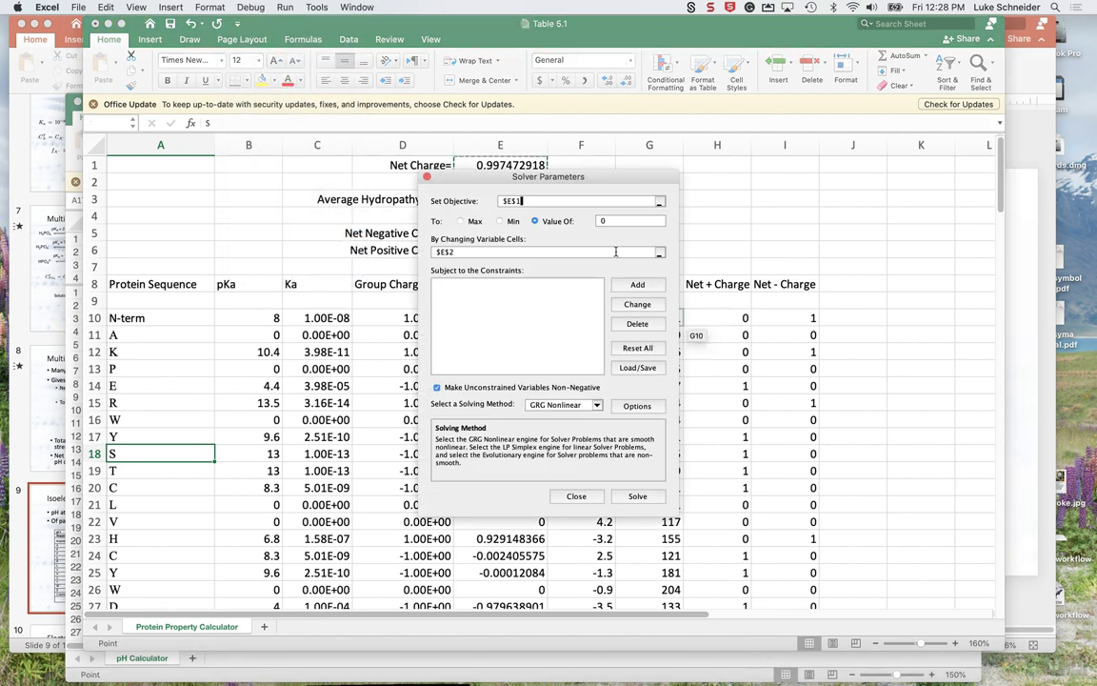
{"action": "left_click", "coordinate": [649, 496]}
{"action": "left_click", "coordinate": [651, 496]}
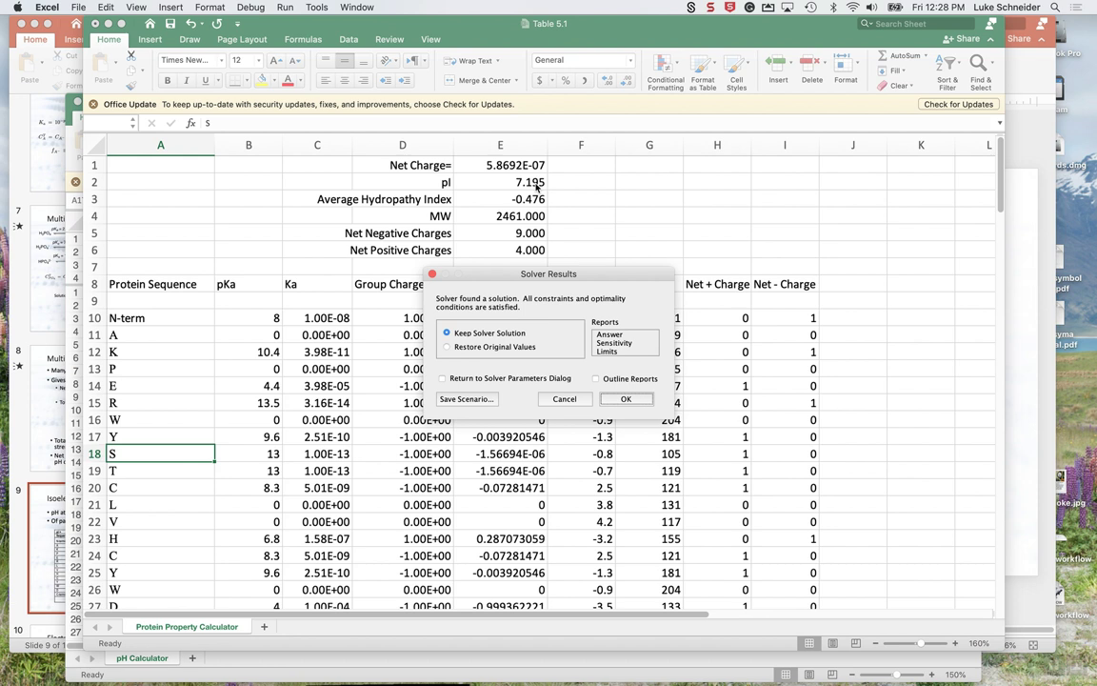
{"action": "left_click", "coordinate": [628, 399]}
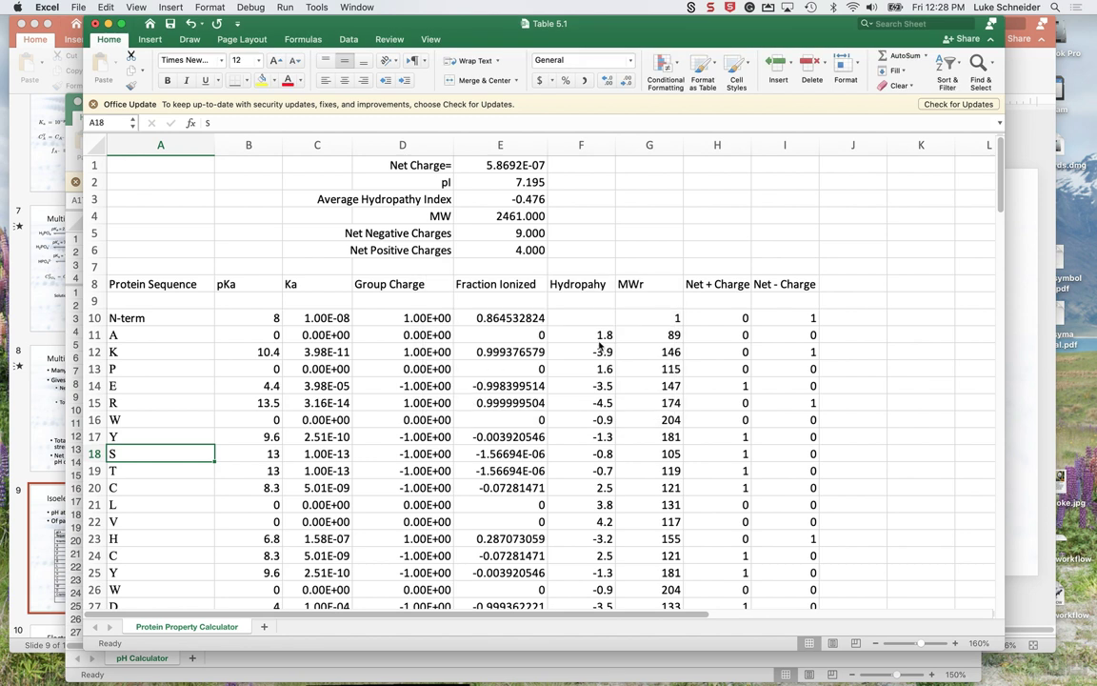
Test the peptide's net charge at pH 8 and at pH 6 by entering each value in E2
{"action": "left_click", "coordinate": [525, 181]}
{"action": "type", "text": "8"}
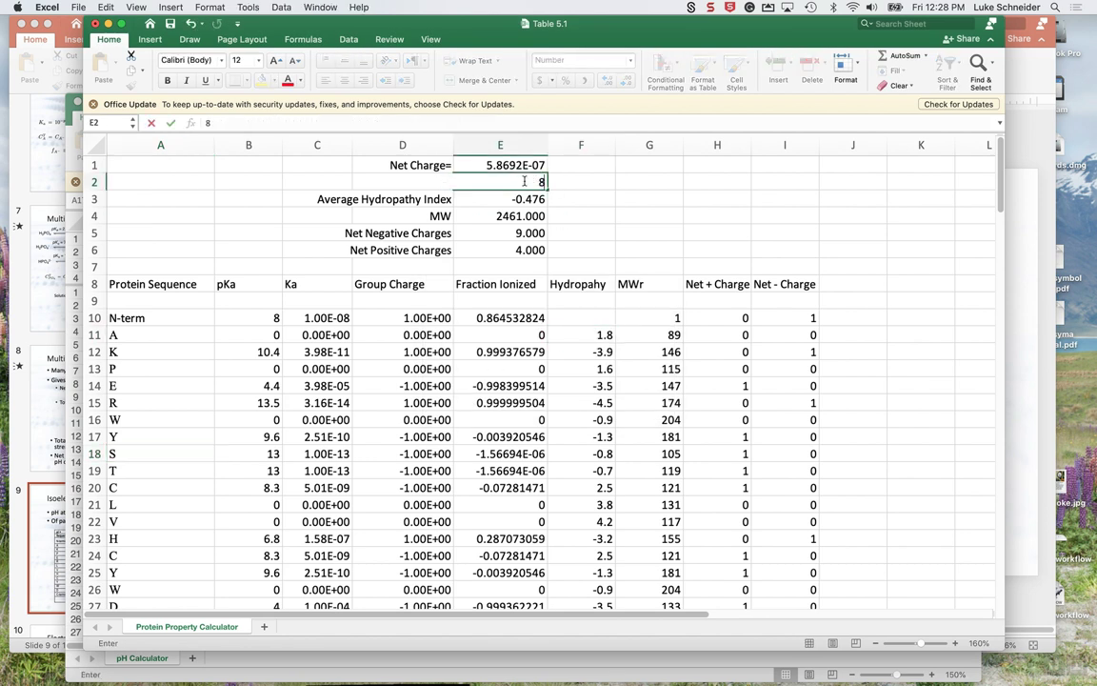
{"action": "key", "text": "Return"}
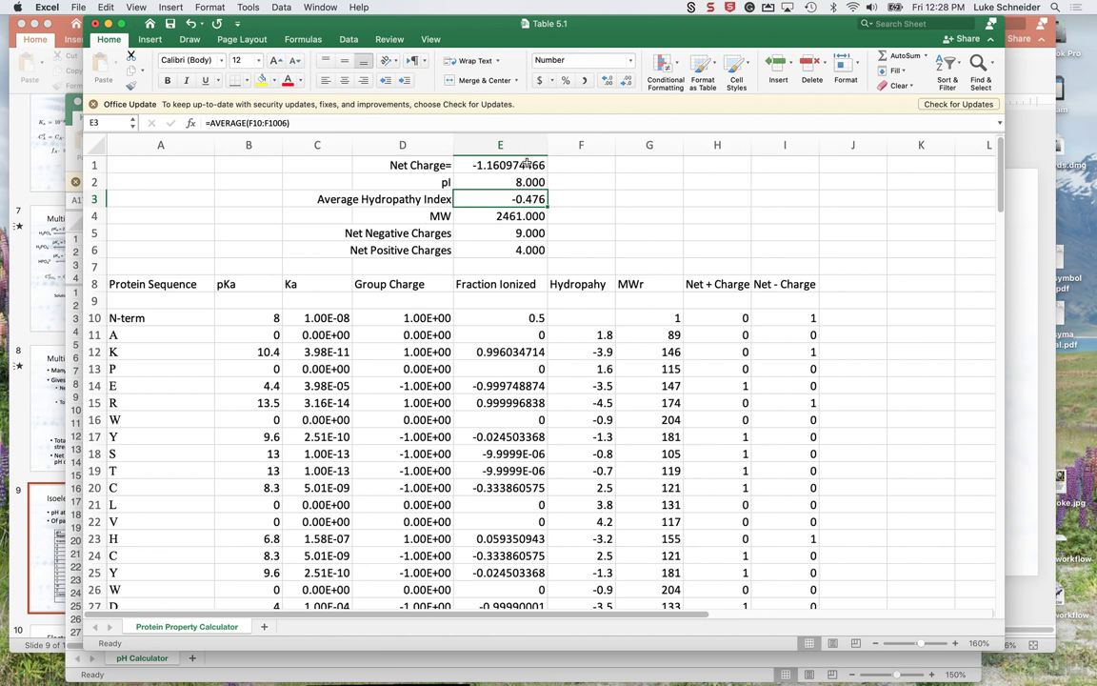
{"action": "left_click", "coordinate": [527, 182]}
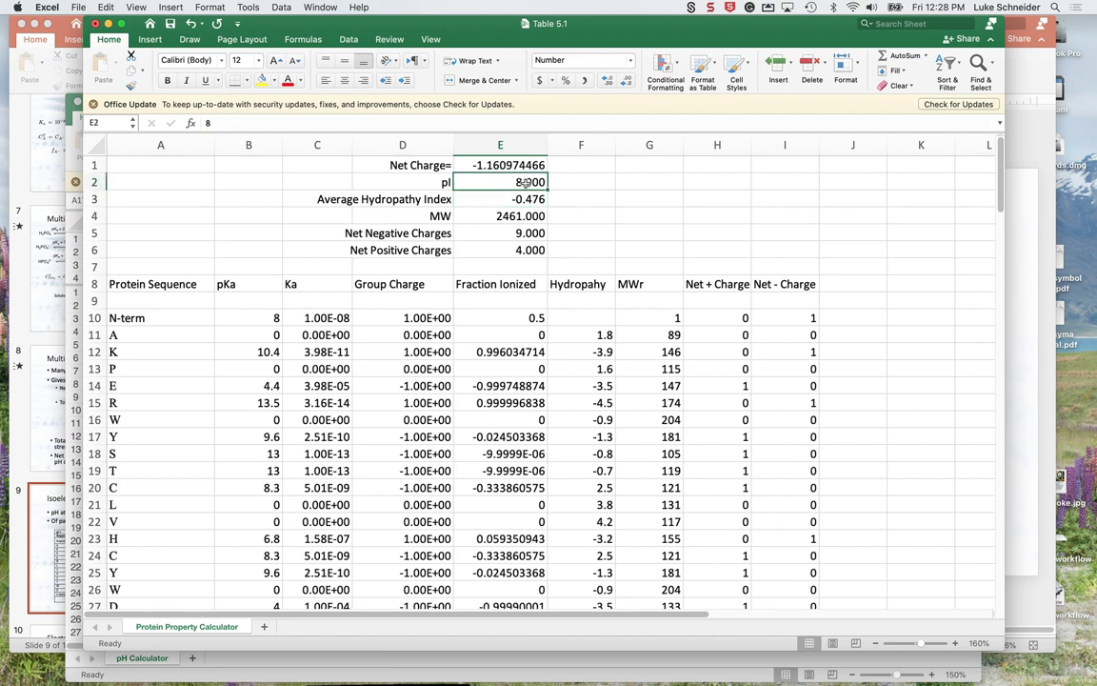
{"action": "type", "text": "6"}
{"action": "key", "text": "Return"}
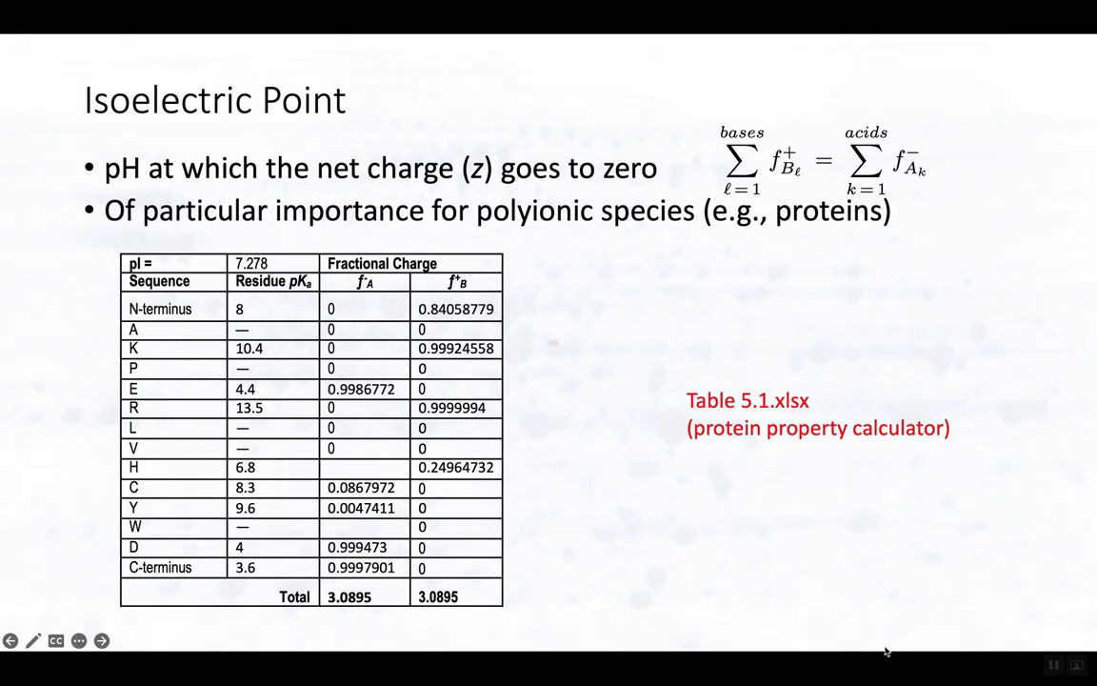
Advance the slide show to the Electroneutrality Constraint slide
{"action": "key", "text": "Left"}
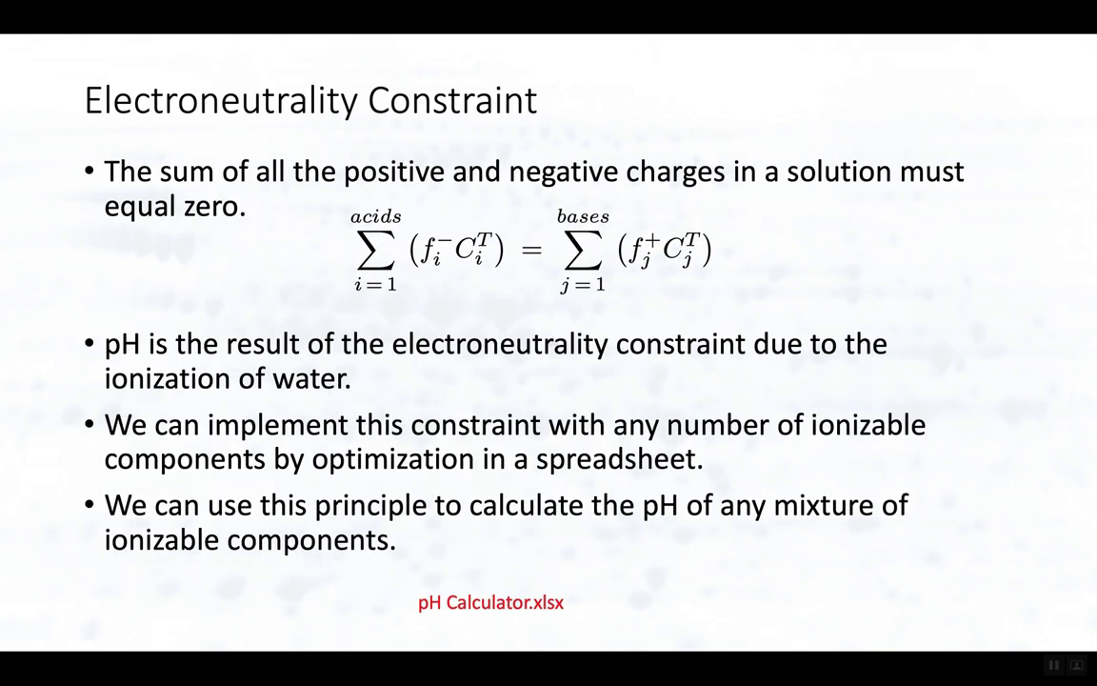
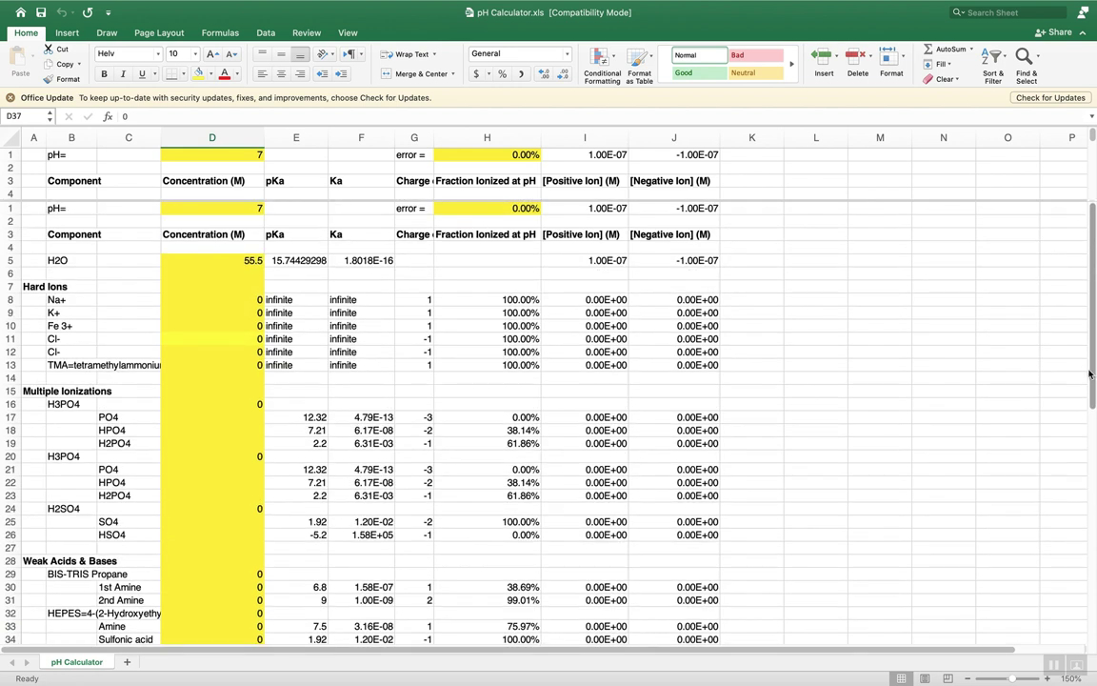
Check the pH and error cells of the pH calculator, and set the first H3PO4 concentration in D16 to 0.1 M
{"action": "left_click", "coordinate": [246, 211]}
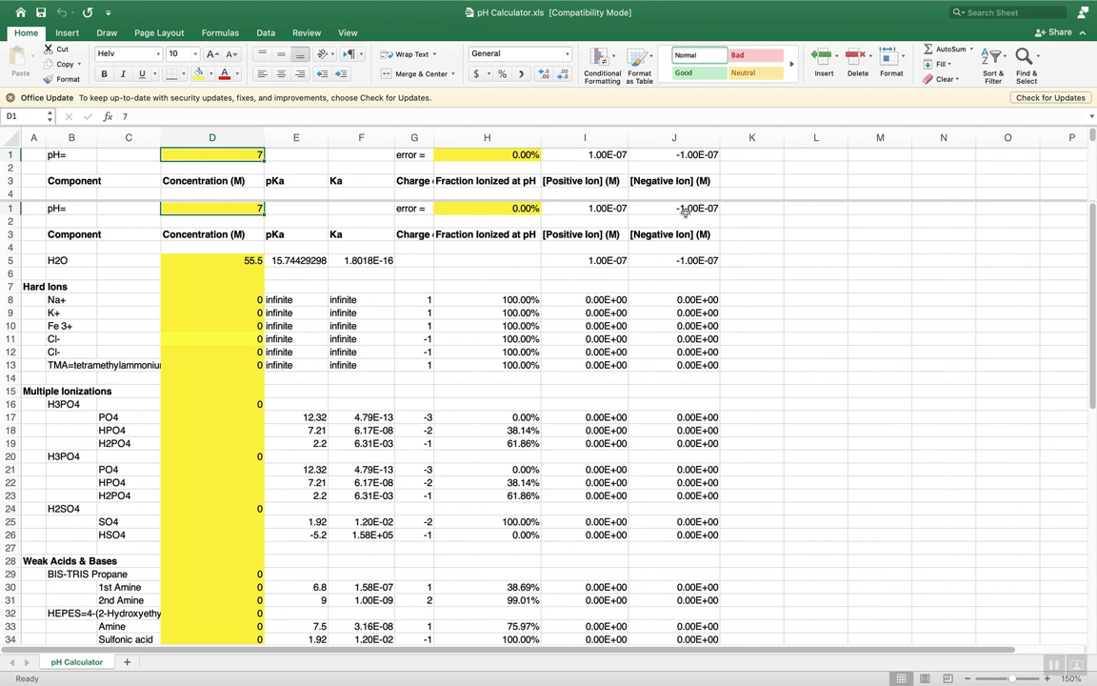
{"action": "left_click", "coordinate": [515, 207]}
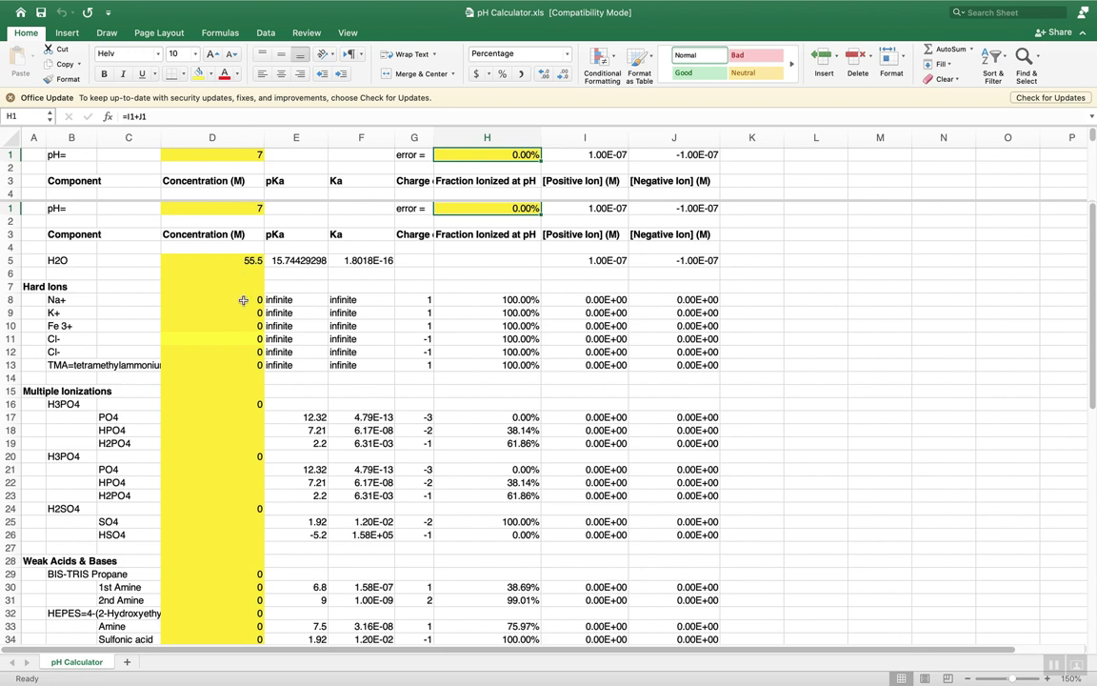
{"action": "left_click", "coordinate": [247, 406]}
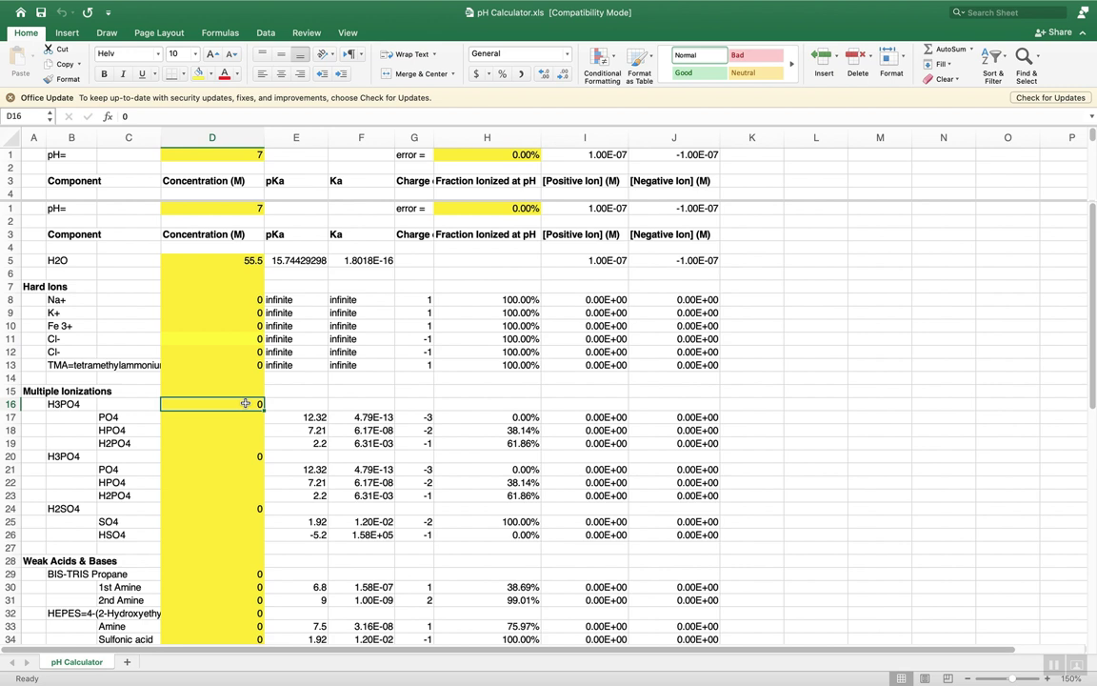
{"action": "type", "text": ".1"}
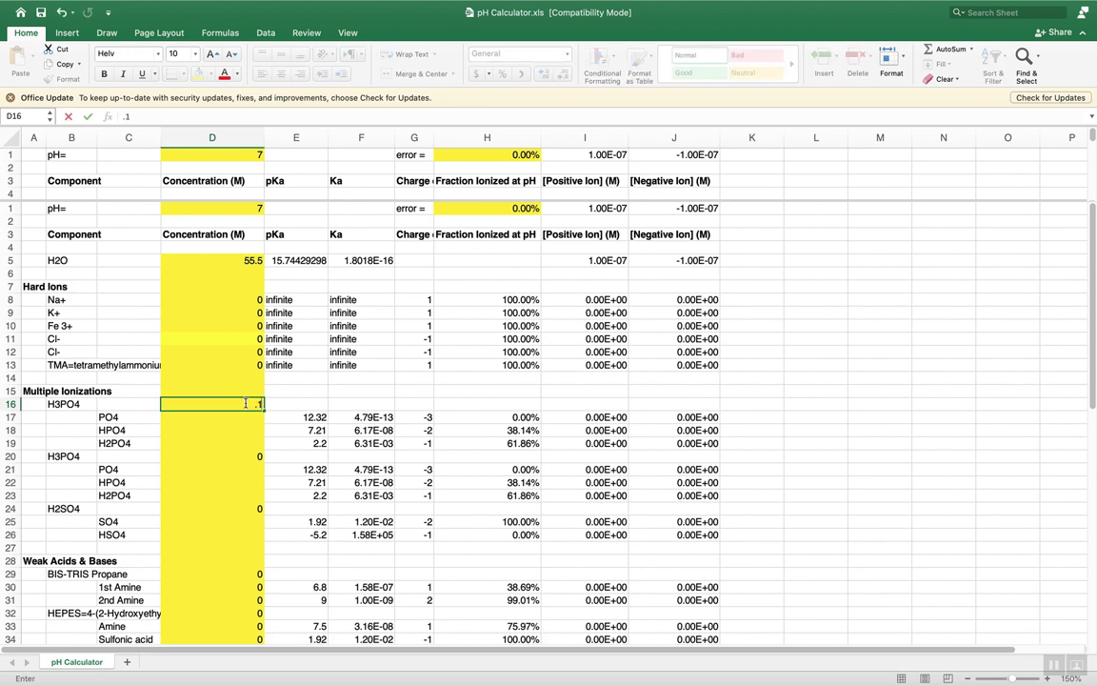
{"action": "key", "text": "Return"}
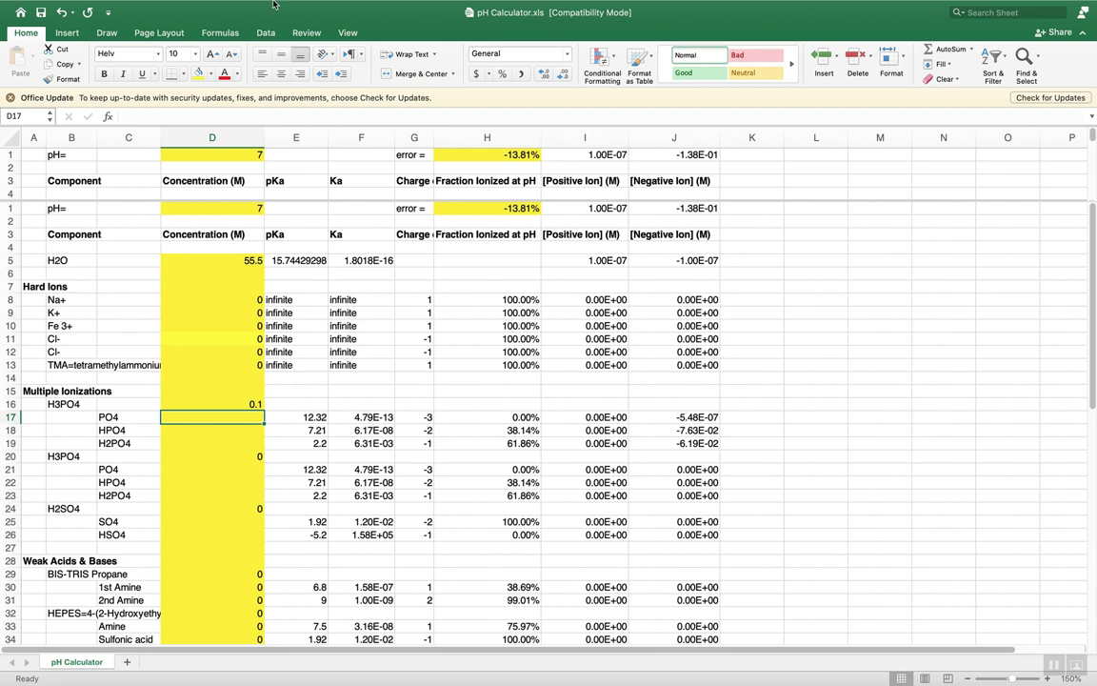
Solve for the pH of the phosphoric acid solution with Solver, setting H1 to 0 by changing D1, and keep the solution
{"action": "left_click", "coordinate": [244, 6]}
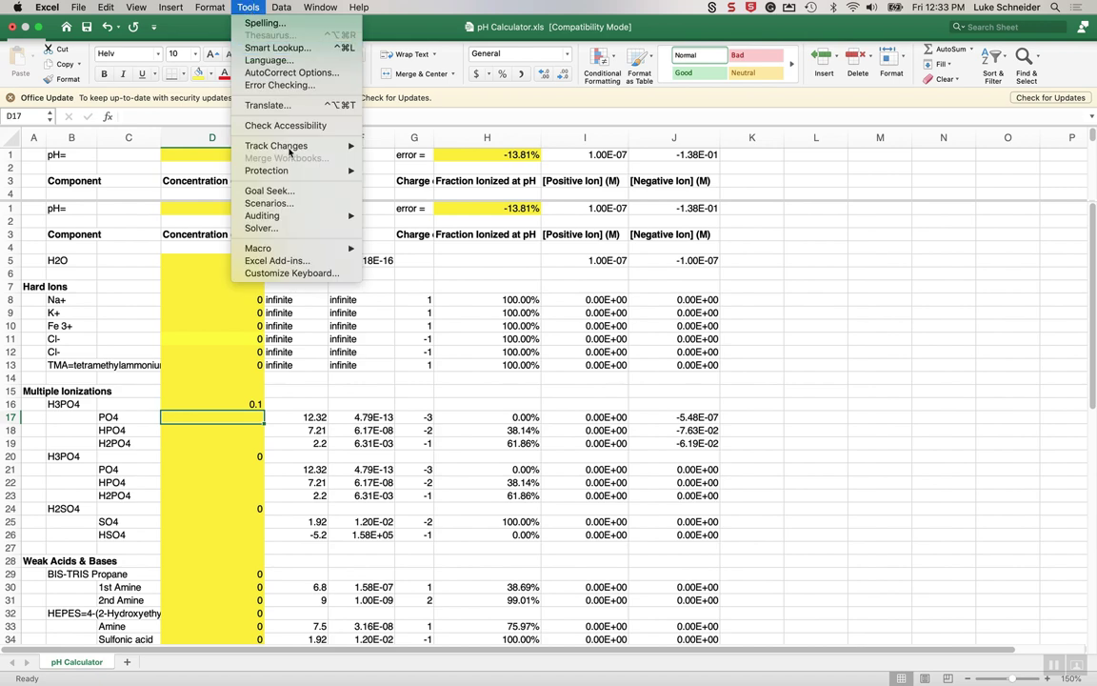
{"action": "left_click", "coordinate": [296, 231]}
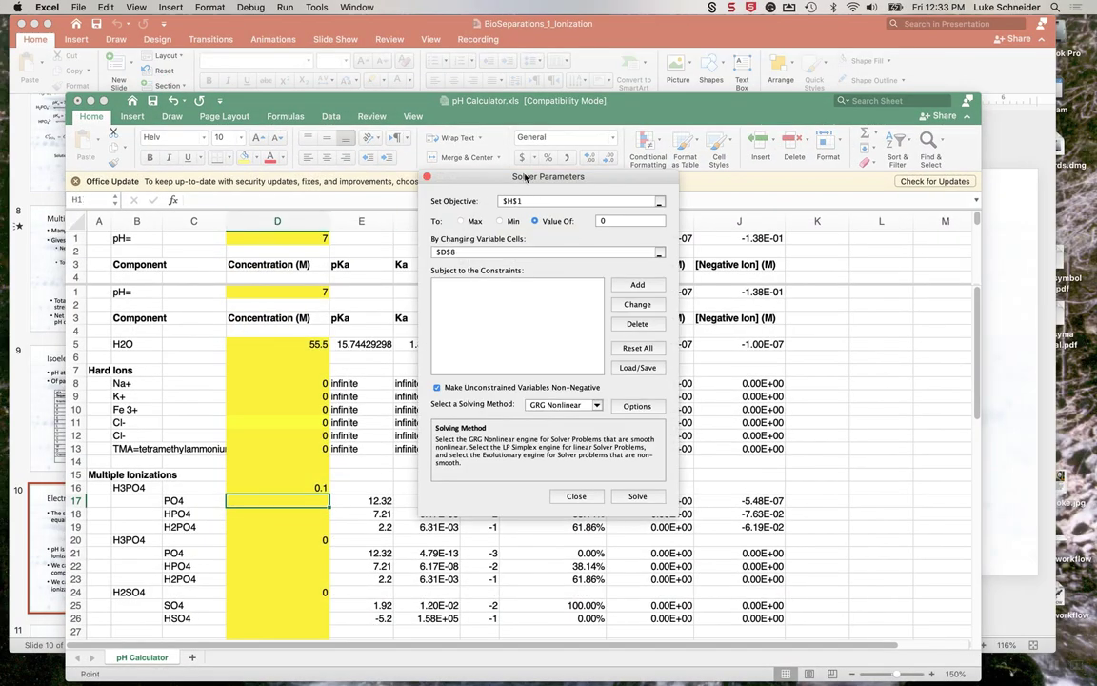
{"action": "left_click_drag", "start_coordinate": [525, 178], "coordinate": [777, 194]}
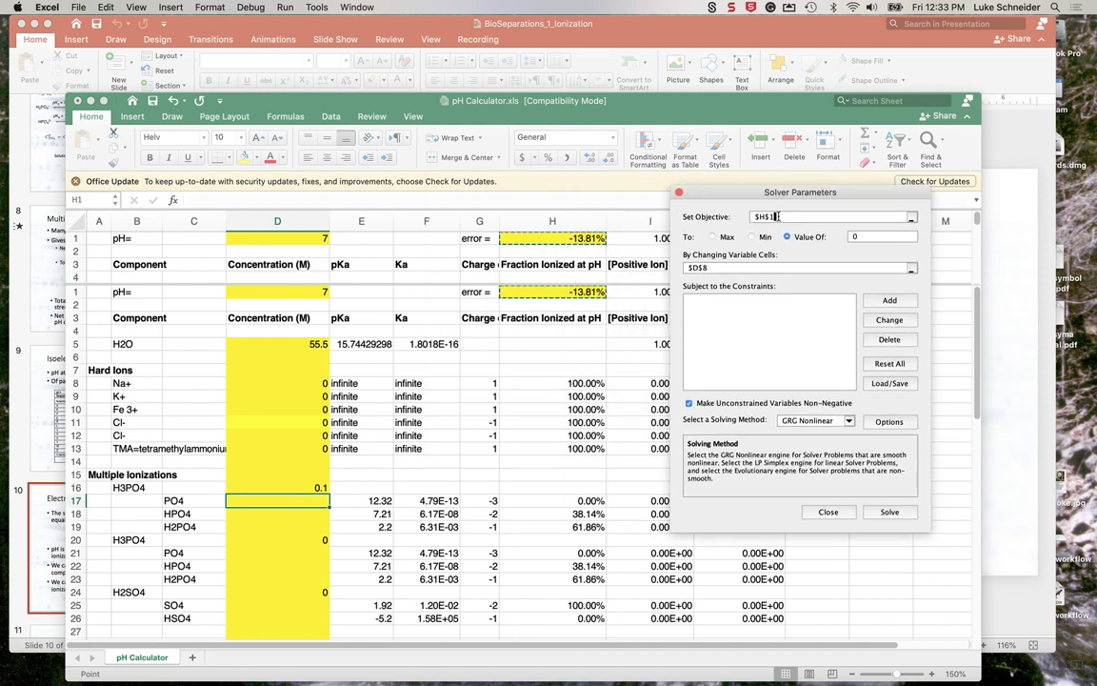
{"action": "left_click", "coordinate": [586, 239]}
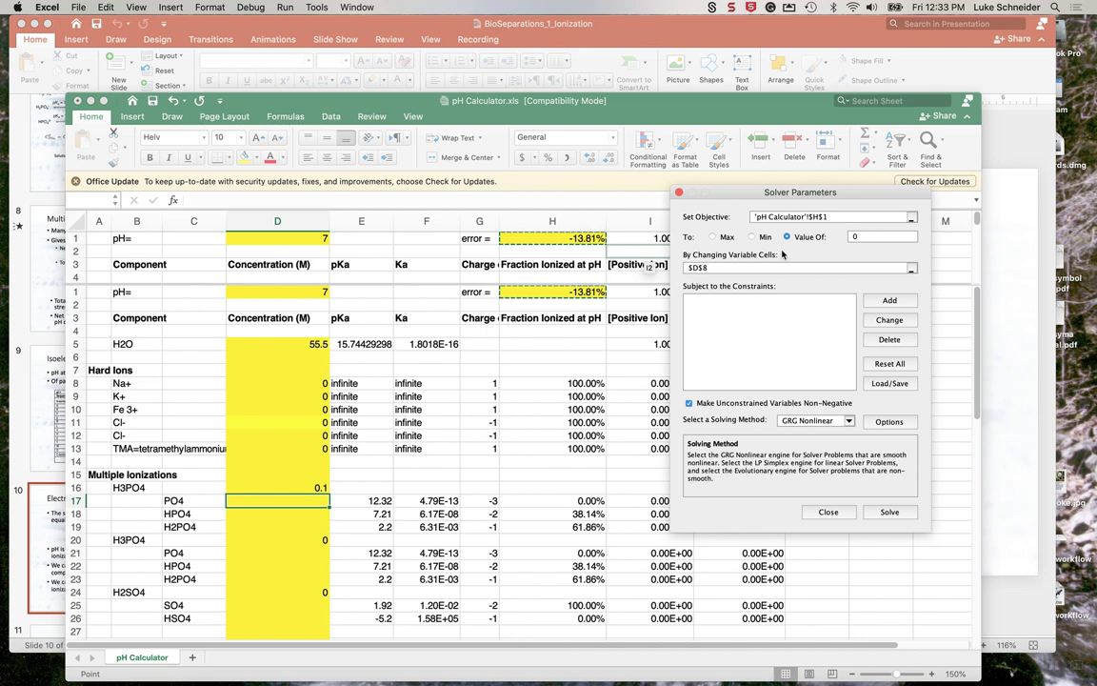
{"action": "left_click", "coordinate": [692, 268]}
{"action": "left_click", "coordinate": [297, 239]}
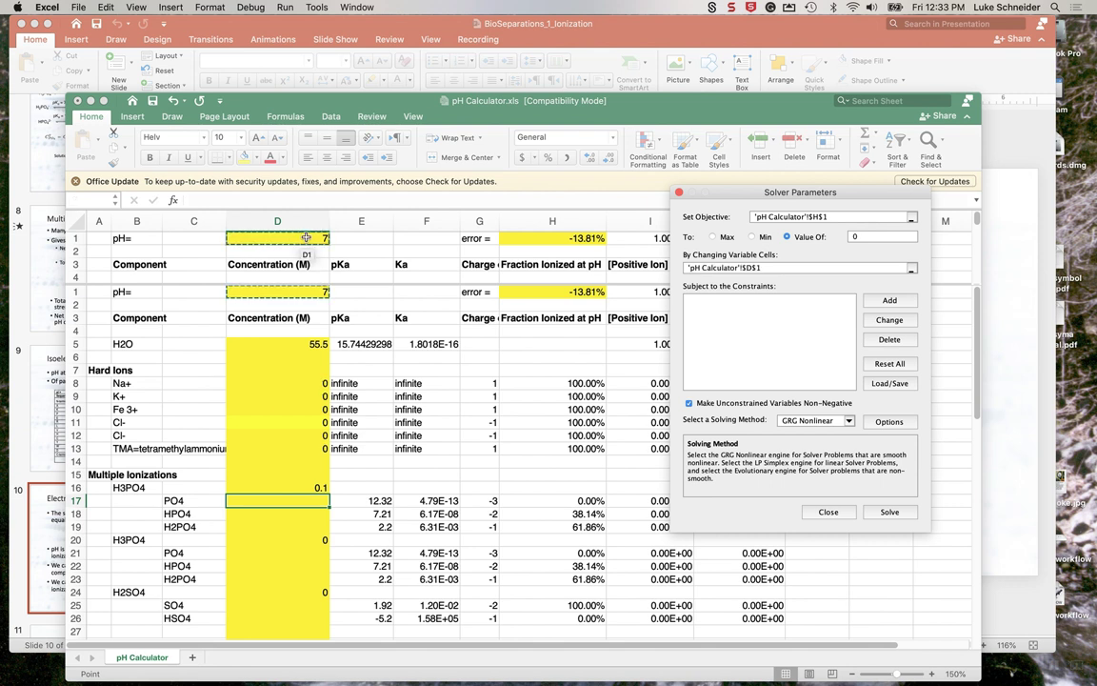
{"action": "left_click", "coordinate": [890, 513]}
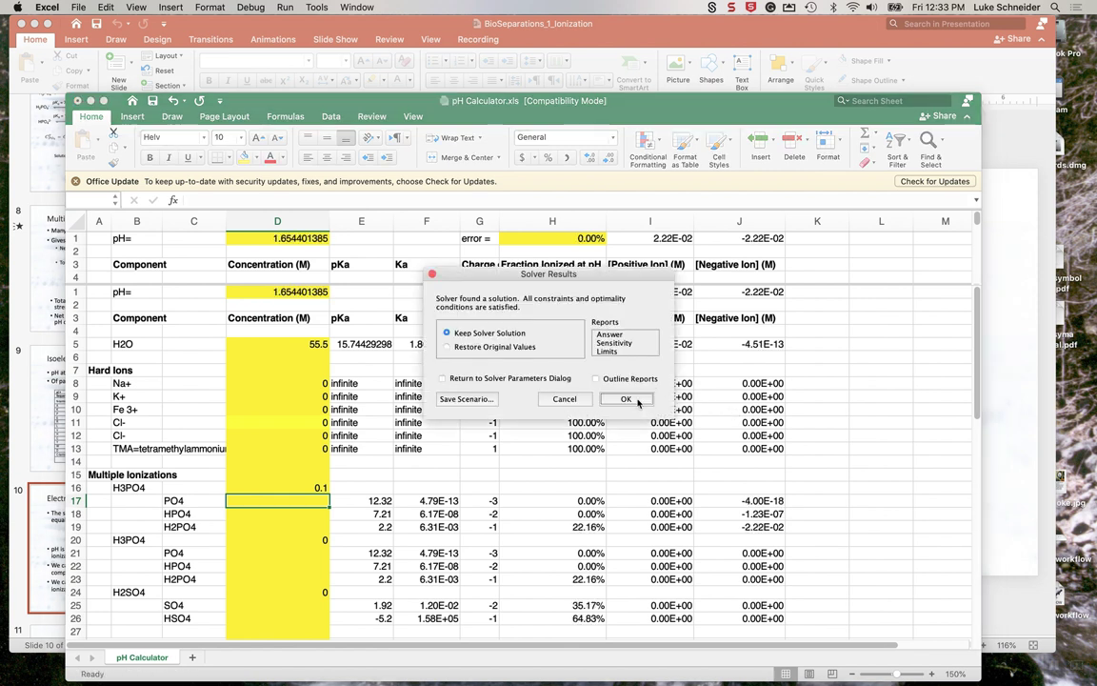
{"action": "left_click", "coordinate": [638, 402]}
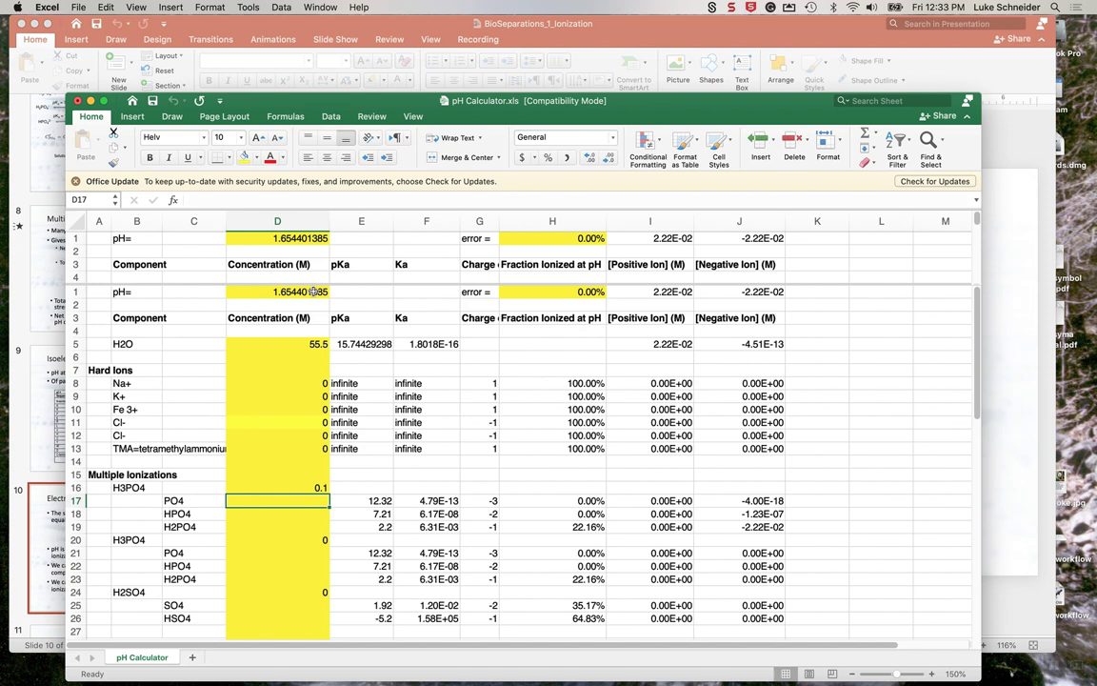
Set the pH in D1 to 7.2
{"action": "left_click", "coordinate": [309, 383]}
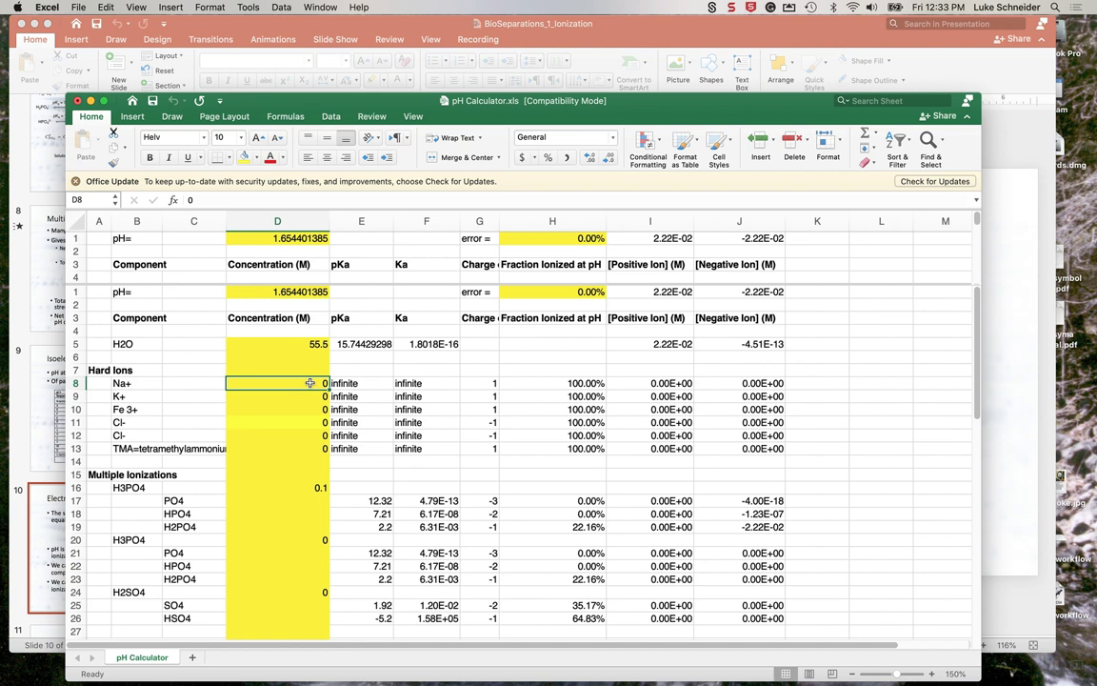
{"action": "left_click", "coordinate": [312, 291]}
{"action": "type", "text": "7.2"}
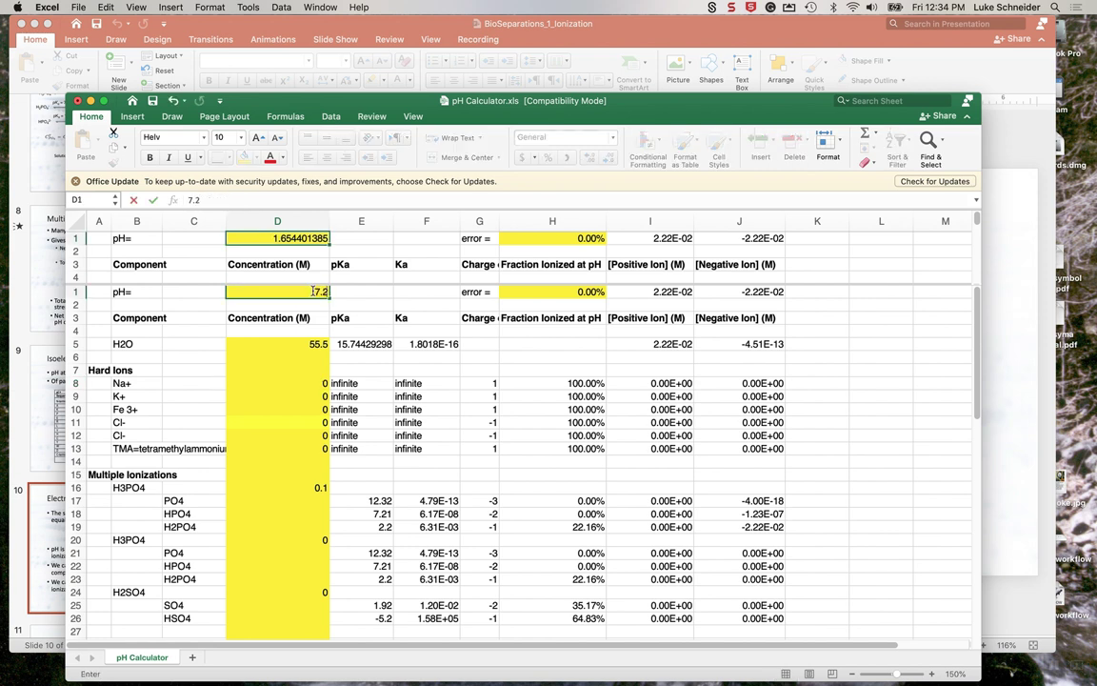
{"action": "key", "text": "Return"}
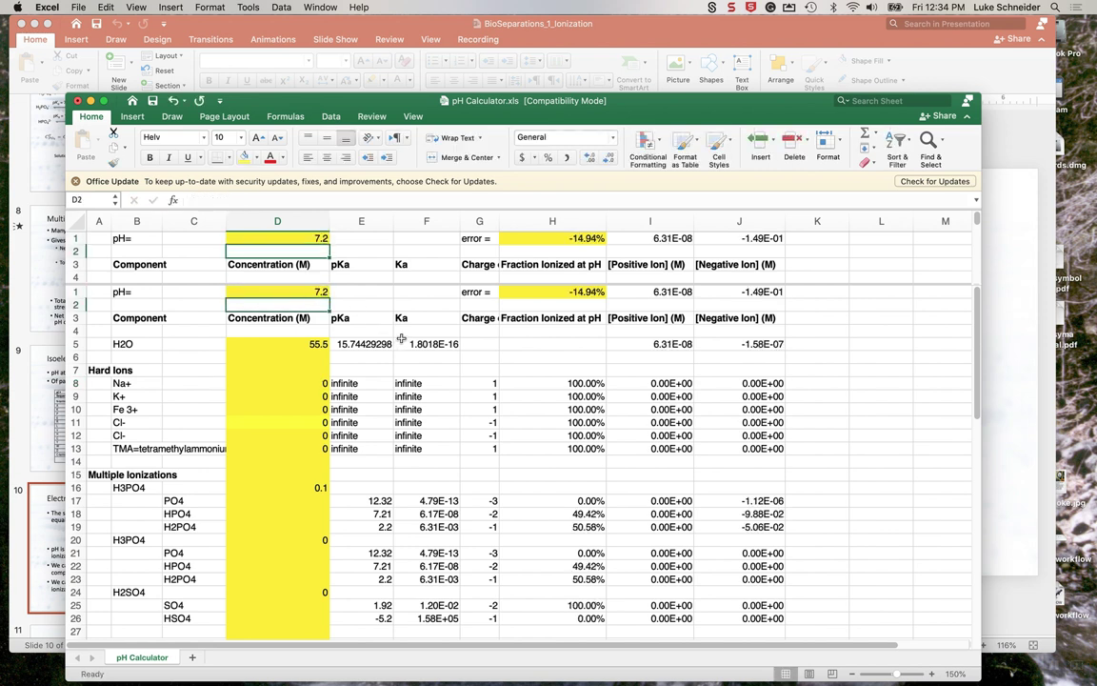
Solve for the Na+ concentration at pH 7.2 with Solver, setting H1 to 0 by changing D8, and keep the solution
{"action": "left_click", "coordinate": [249, 7]}
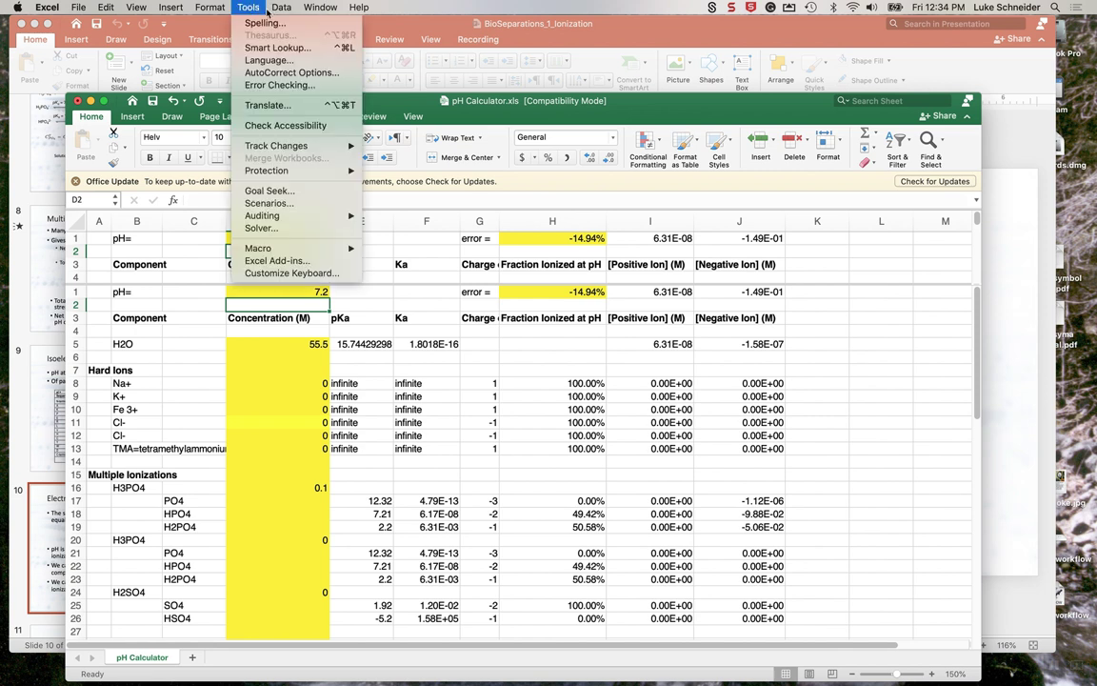
{"action": "mouse_move", "coordinate": [250, 6]}
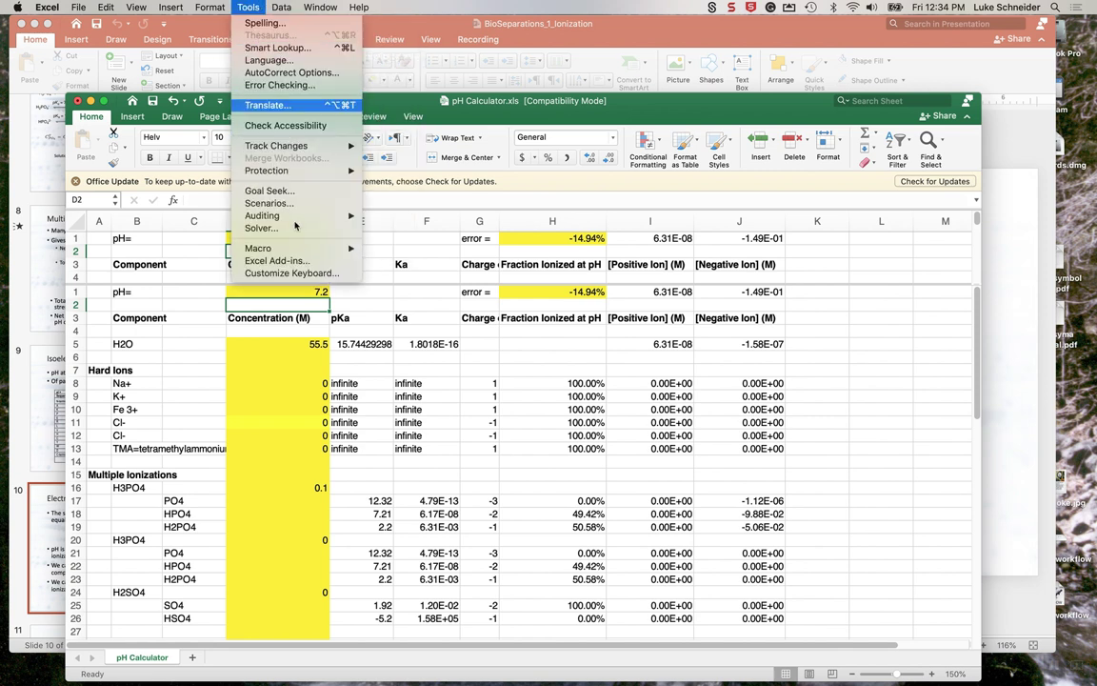
{"action": "left_click", "coordinate": [292, 231]}
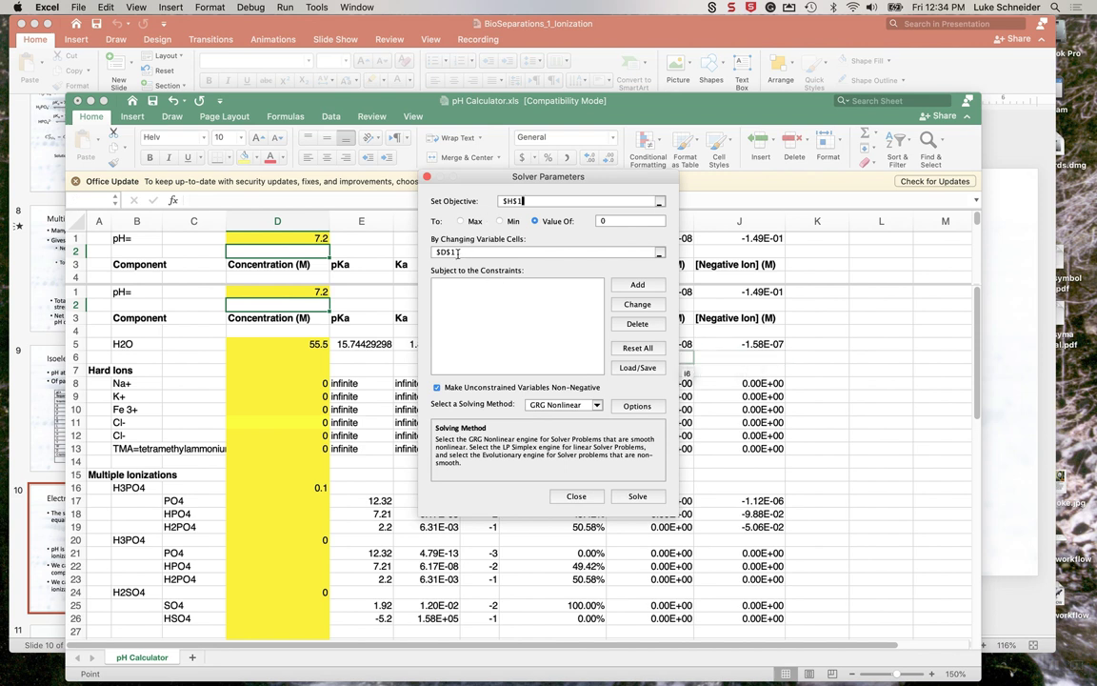
{"action": "left_click_drag", "start_coordinate": [553, 184], "coordinate": [866, 212]}
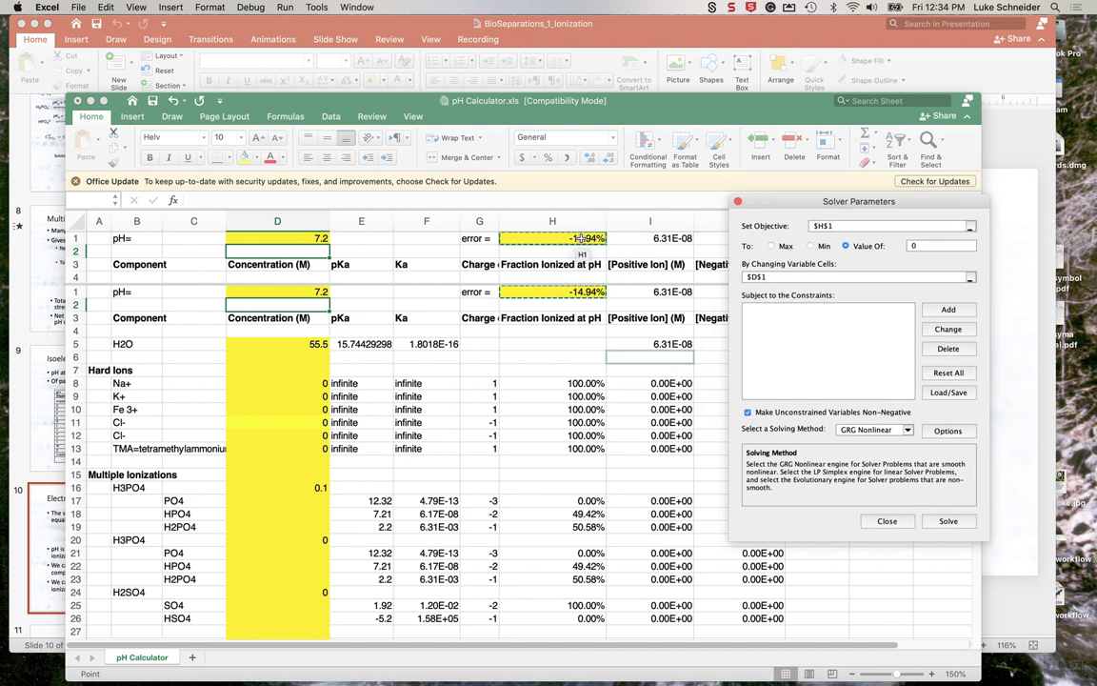
{"action": "left_click", "coordinate": [744, 276]}
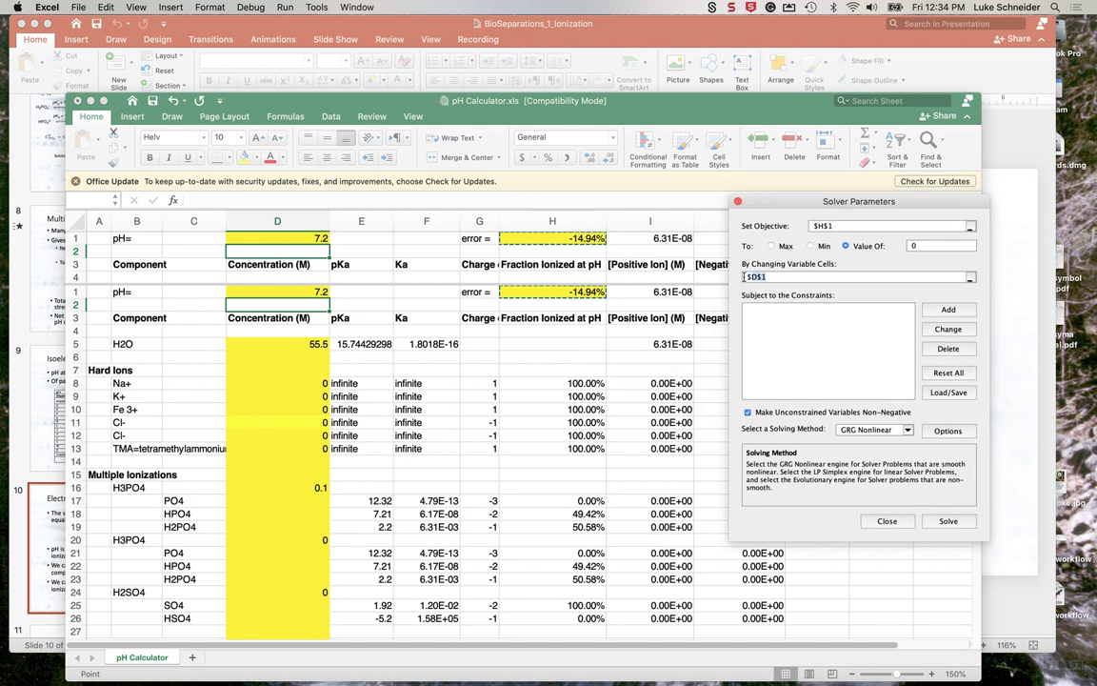
{"action": "left_click", "coordinate": [307, 382]}
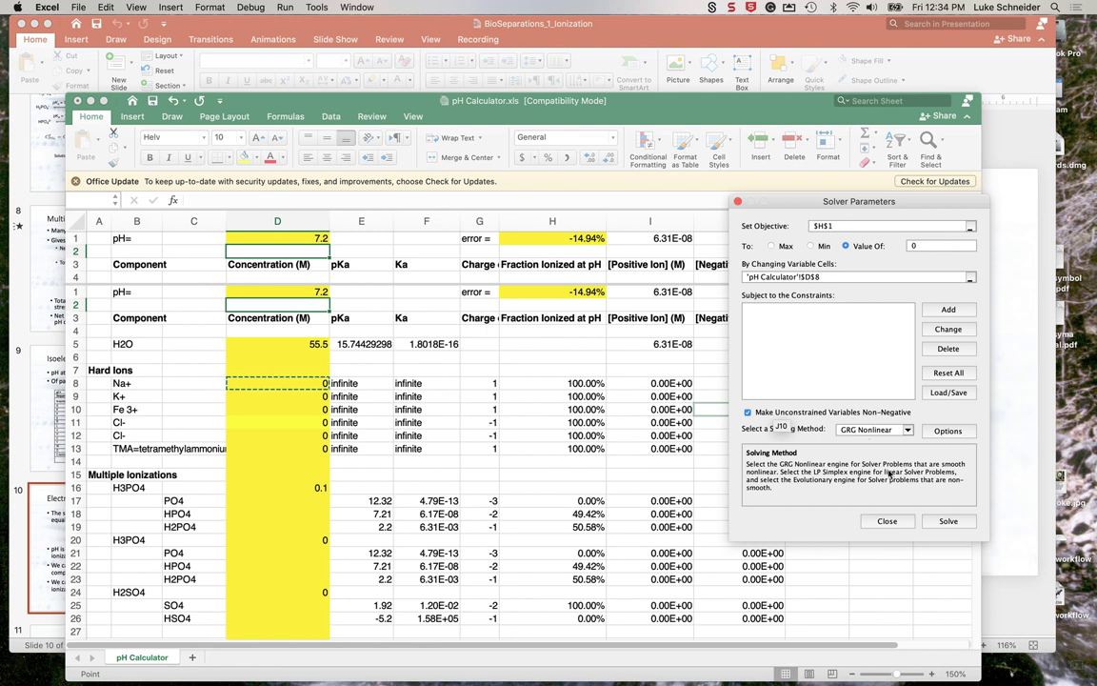
{"action": "left_click", "coordinate": [951, 521]}
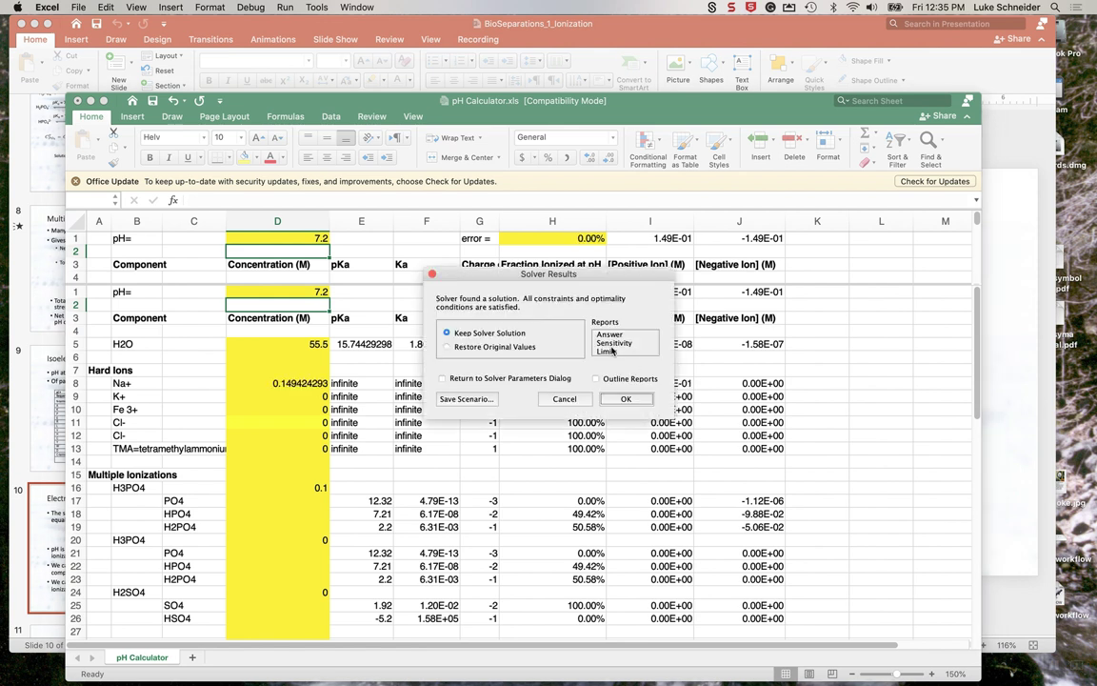
{"action": "left_click", "coordinate": [632, 401]}
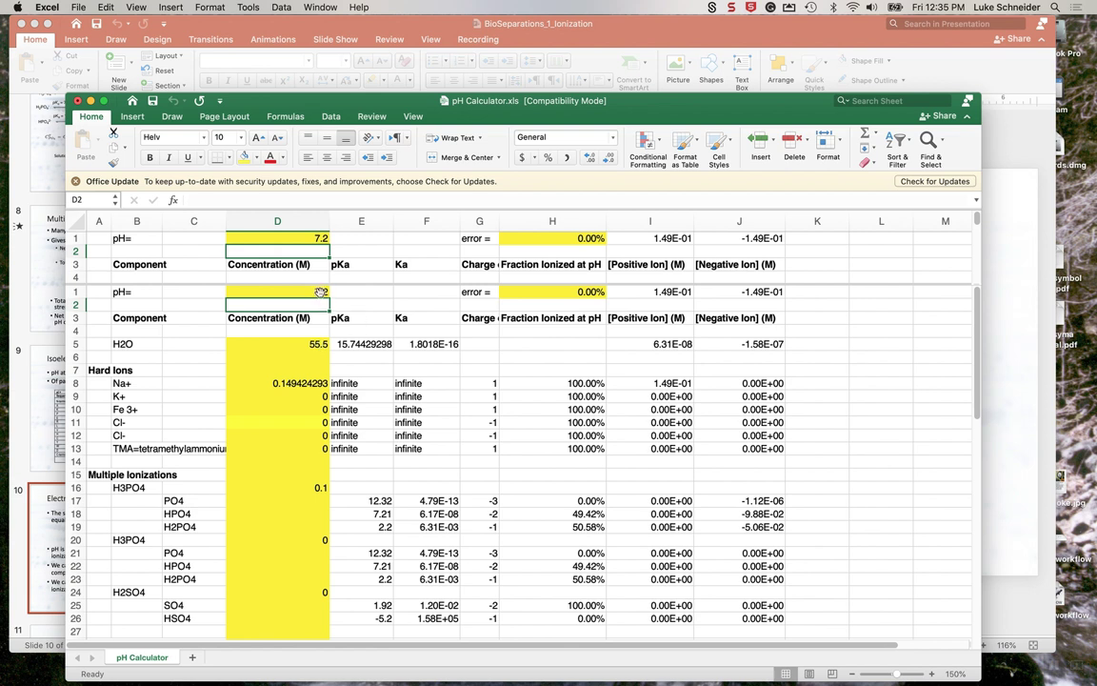
Set the acetic acid concentration in D36 to 0.05 M
{"action": "left_click", "coordinate": [277, 422]}
{"action": "scroll", "coordinate": [881, 386], "scroll_direction": "down", "scroll_amount": 5}
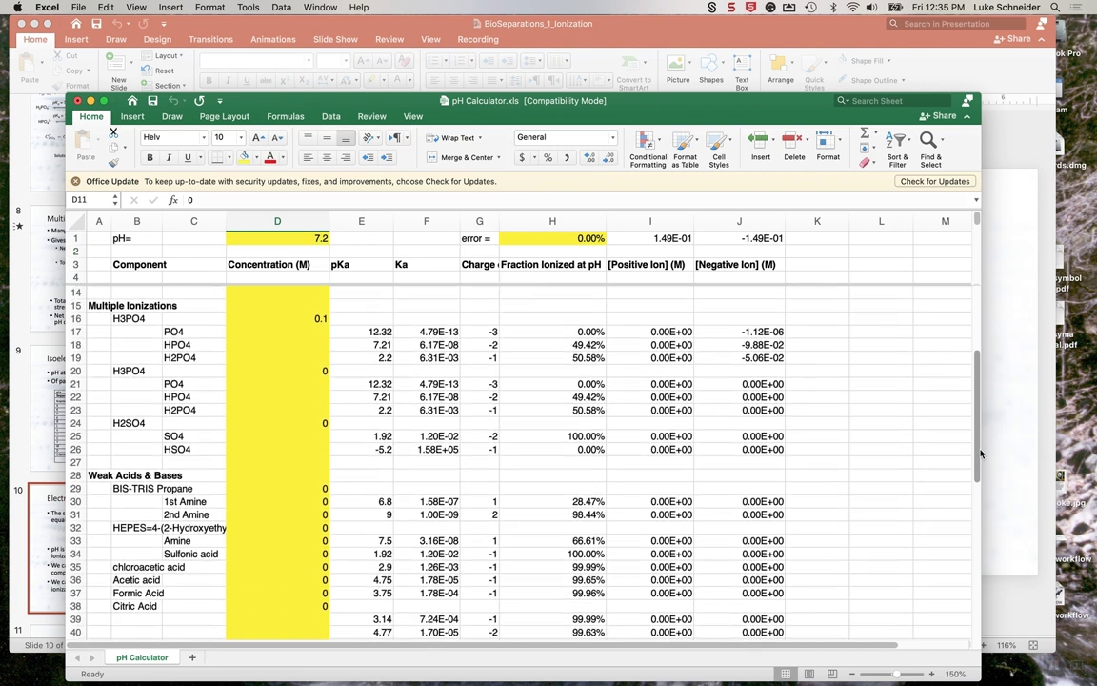
{"action": "scroll", "coordinate": [878, 411], "scroll_direction": "down", "scroll_amount": 1}
{"action": "left_click", "coordinate": [286, 576]}
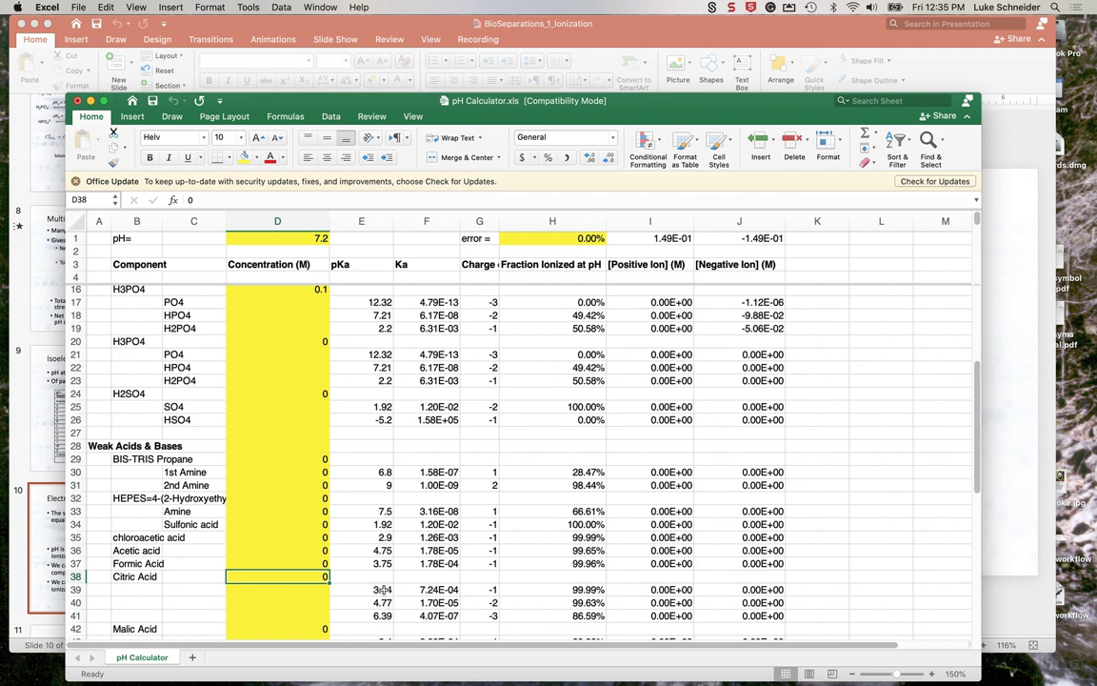
{"action": "left_click", "coordinate": [276, 551]}
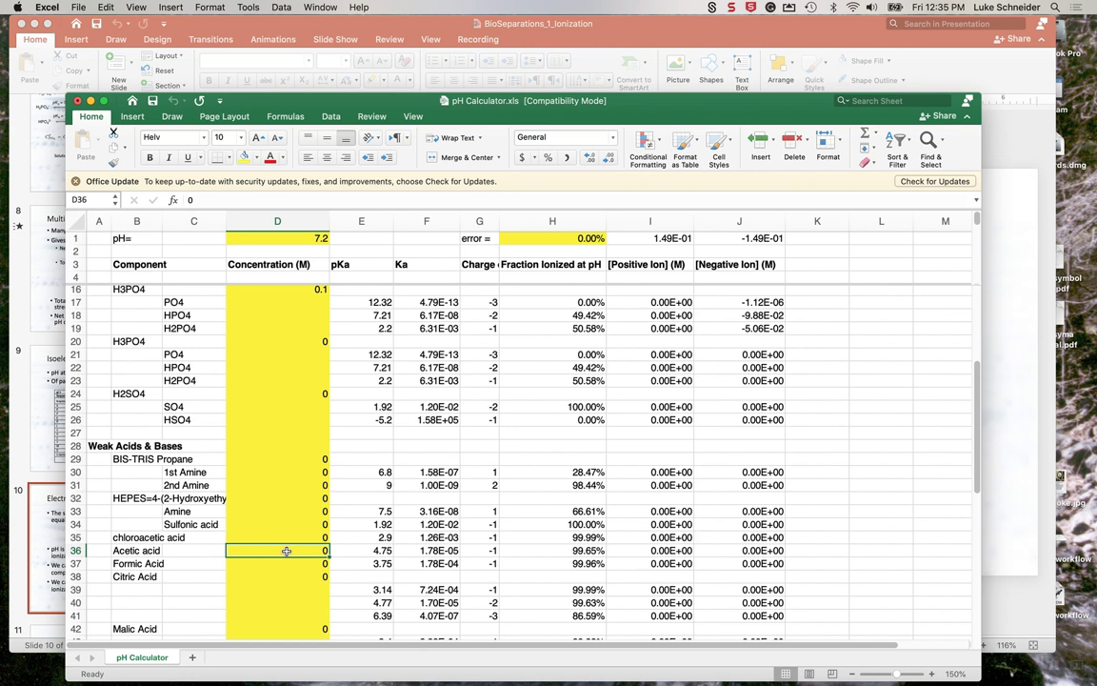
{"action": "type", "text": ".050"}
{"action": "key", "text": "Return"}
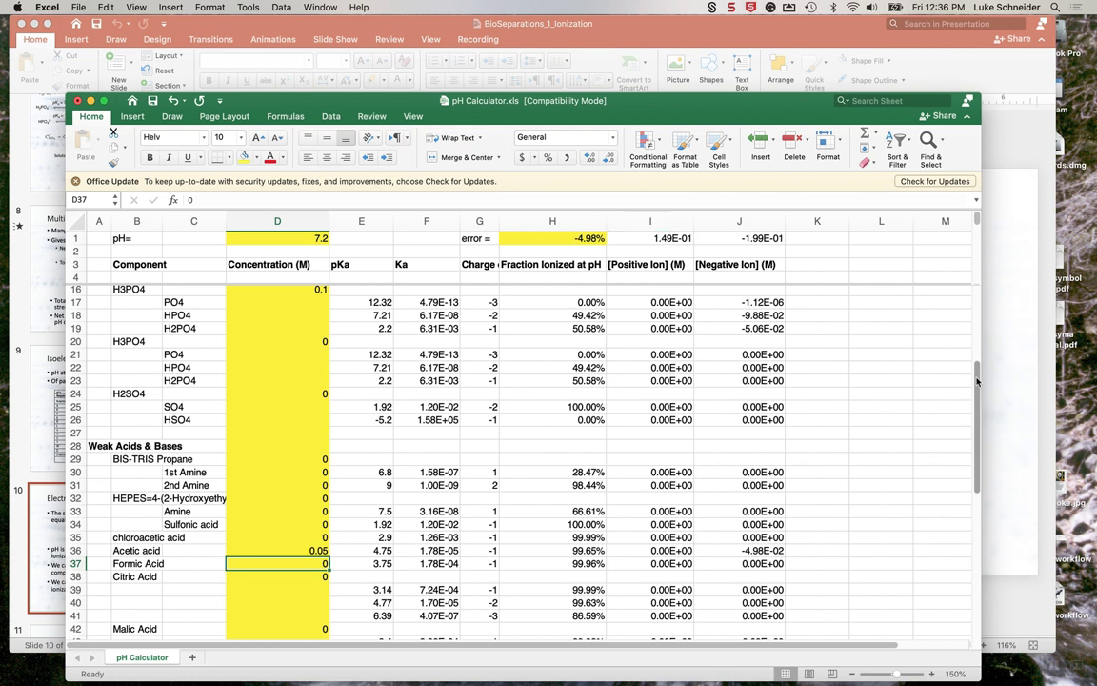
Run Solver again to rebalance the Na+ concentration in D8 with the acetic acid included, and keep the solution
{"action": "left_click_drag", "start_coordinate": [977, 381], "coordinate": [970, 297]}
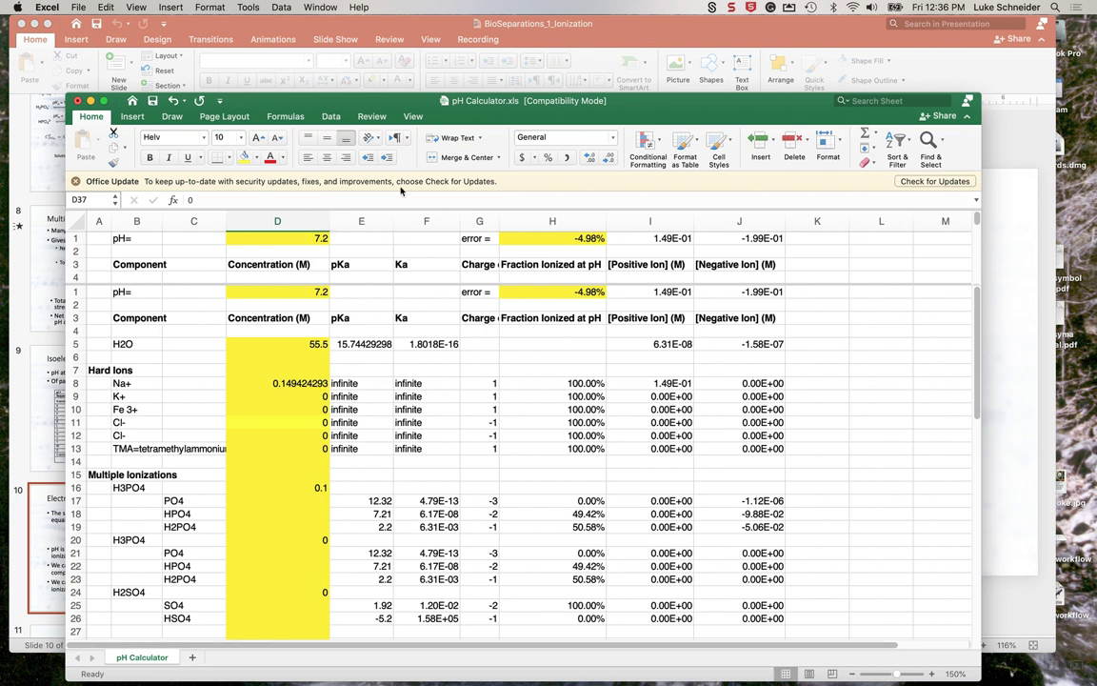
{"action": "left_click", "coordinate": [248, 7]}
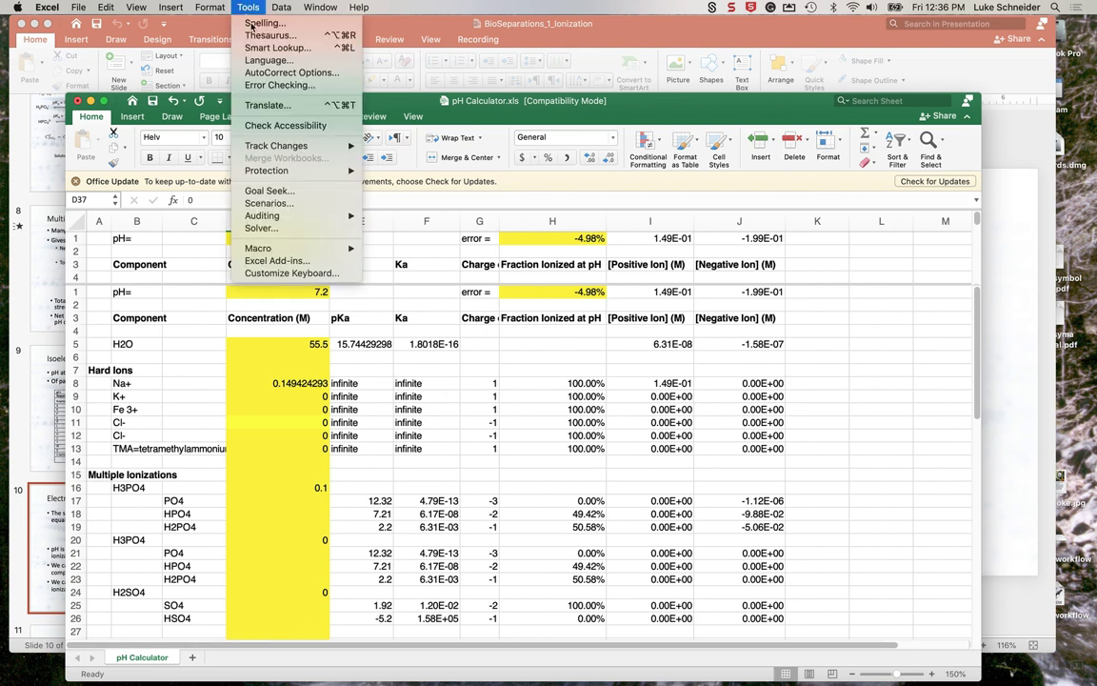
{"action": "left_click", "coordinate": [263, 227]}
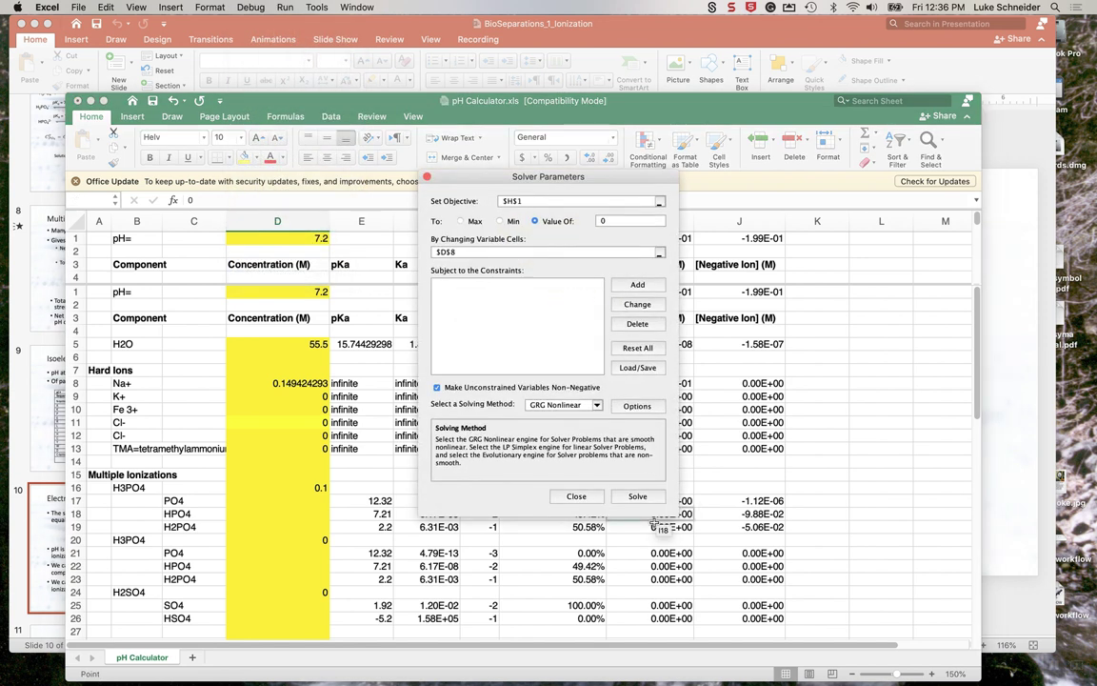
{"action": "left_click", "coordinate": [652, 501]}
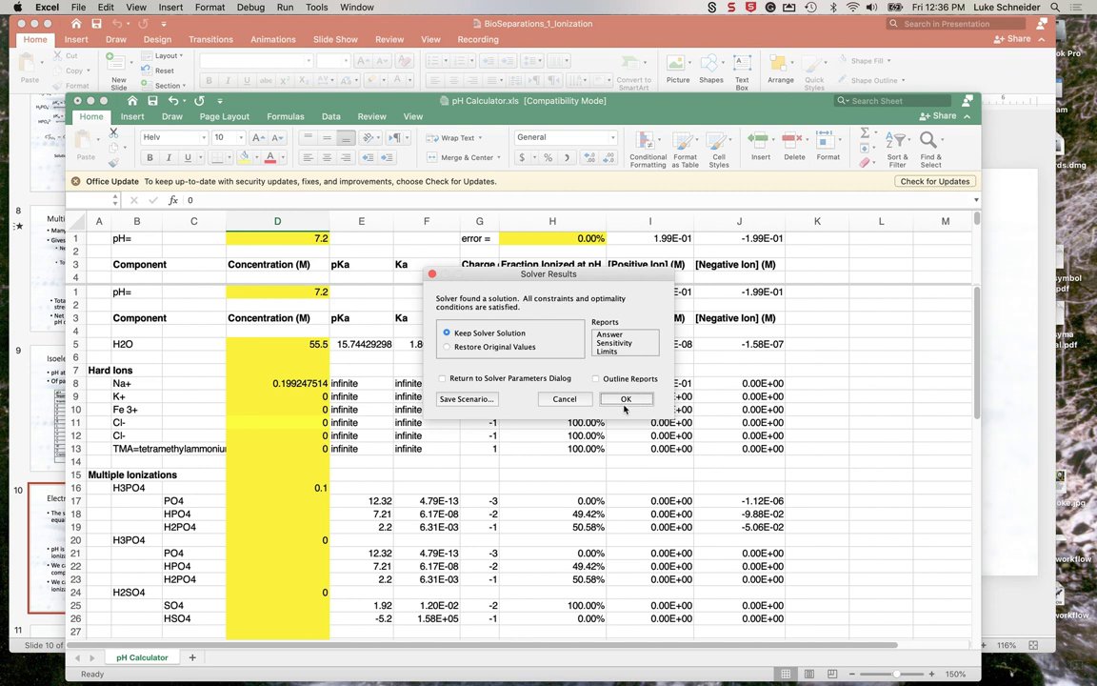
{"action": "left_click", "coordinate": [626, 399]}
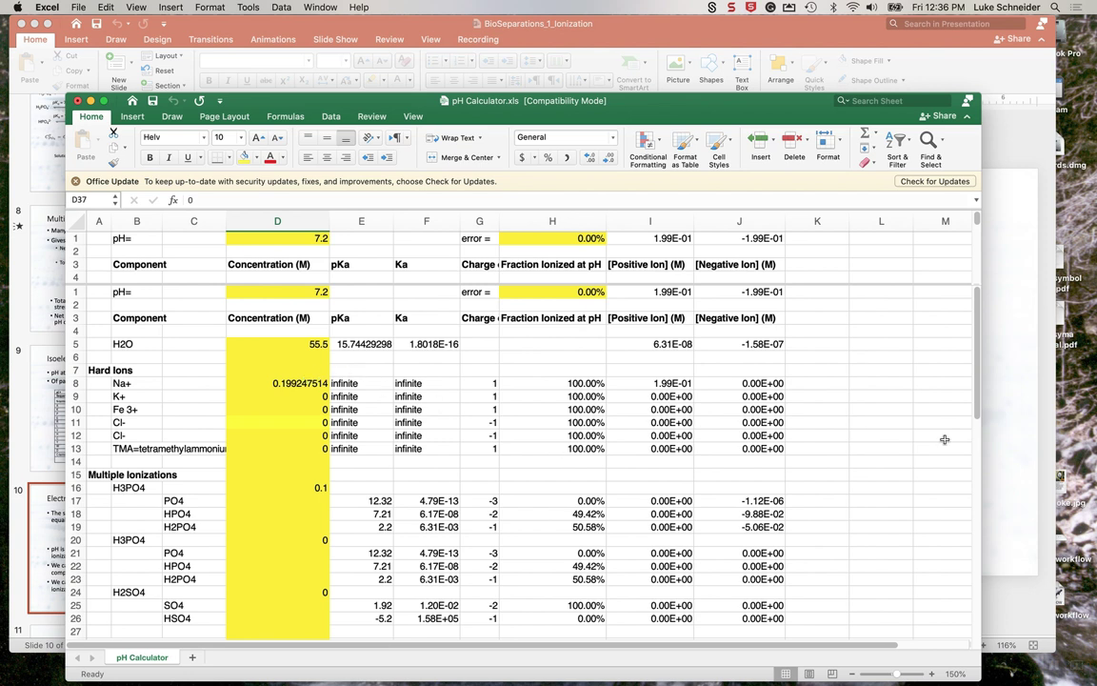
Examine the ionized fractions and ion concentrations of the phosphoric acid and weak acid rows in the pH calculator
{"action": "scroll", "coordinate": [978, 440], "scroll_direction": "down", "scroll_amount": 2}
{"action": "scroll", "coordinate": [977, 439], "scroll_direction": "down", "scroll_amount": 10}
{"action": "scroll", "coordinate": [983, 489], "scroll_direction": "up", "scroll_amount": 5}
{"action": "mouse_move", "coordinate": [983, 489]}
{"action": "left_mouse_down"}
{"action": "mouse_move", "coordinate": [976, 425]}
{"action": "mouse_move", "coordinate": [980, 481]}
{"action": "left_mouse_up"}
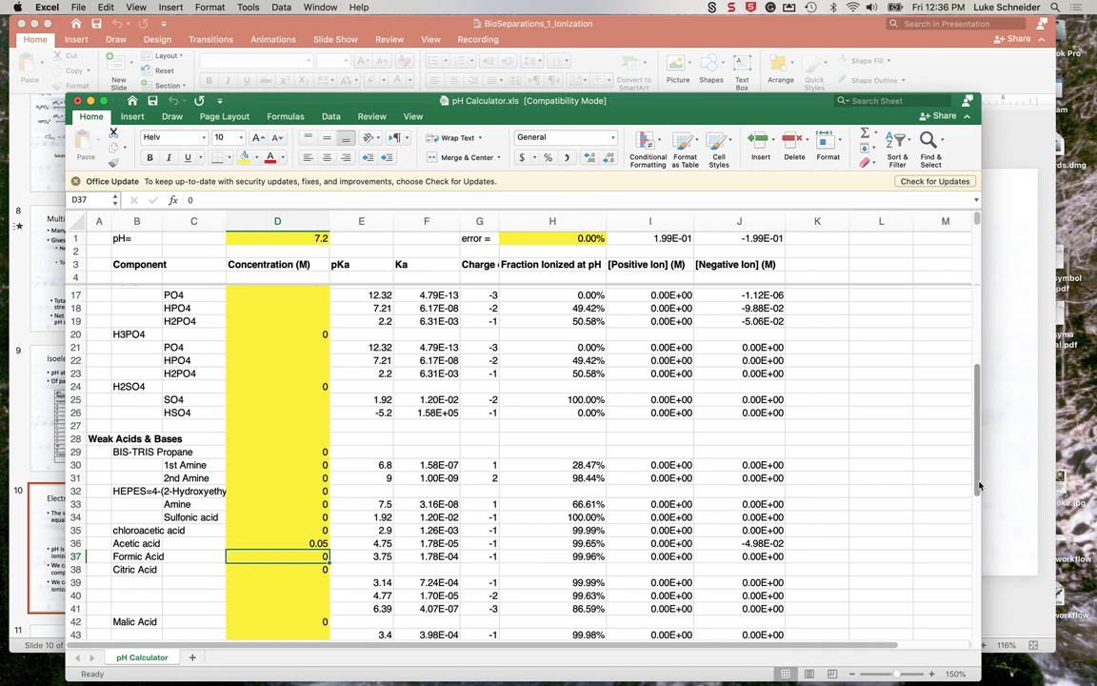
{"action": "mouse_move", "coordinate": [978, 468]}
{"action": "left_mouse_down"}
{"action": "mouse_move", "coordinate": [993, 626]}
{"action": "mouse_move", "coordinate": [983, 447]}
{"action": "left_mouse_up"}
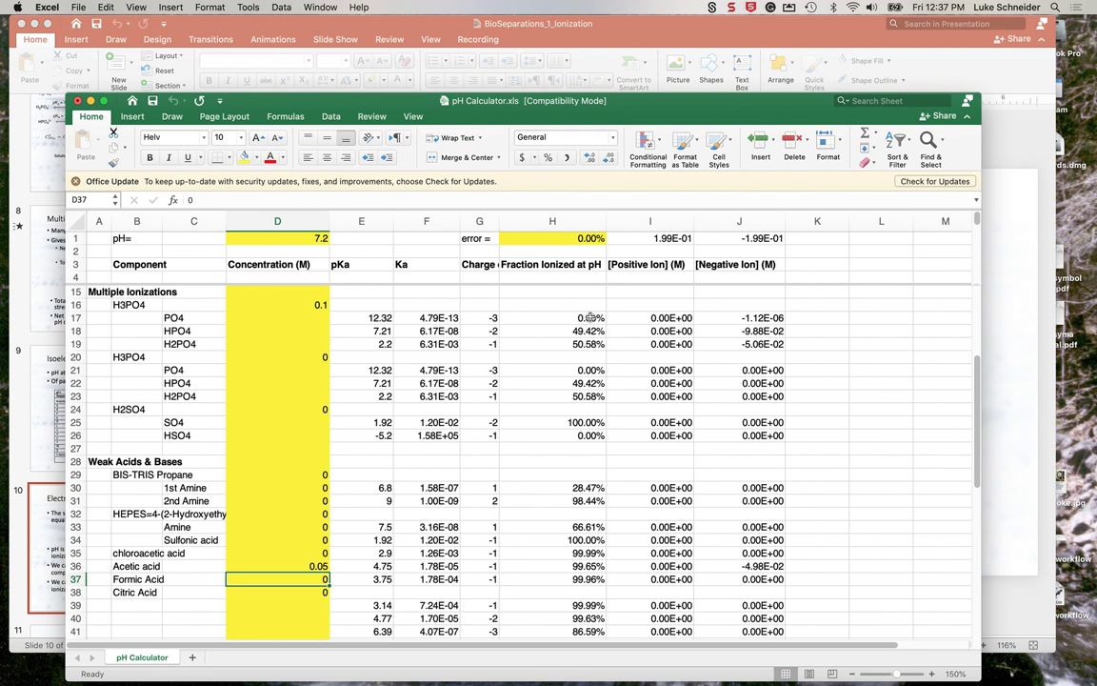
{"action": "scroll", "coordinate": [270, 343], "scroll_direction": "up", "scroll_amount": 1}
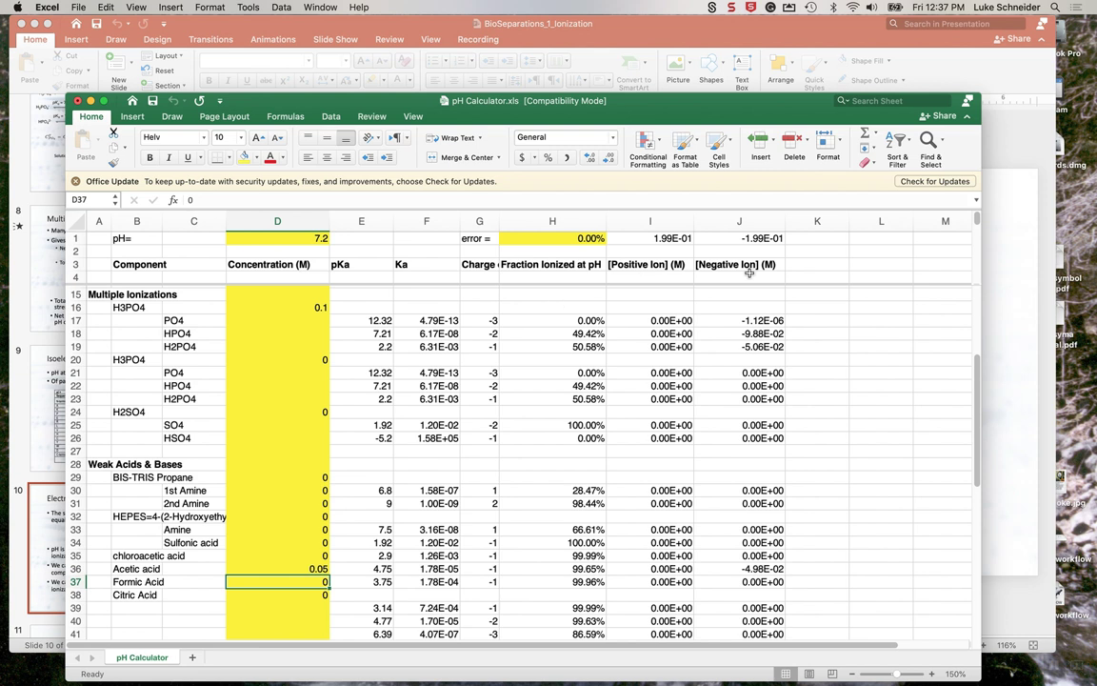
Close the pH Calculator workbook without saving the changes
{"action": "left_click_drag", "start_coordinate": [977, 378], "coordinate": [882, 252]}
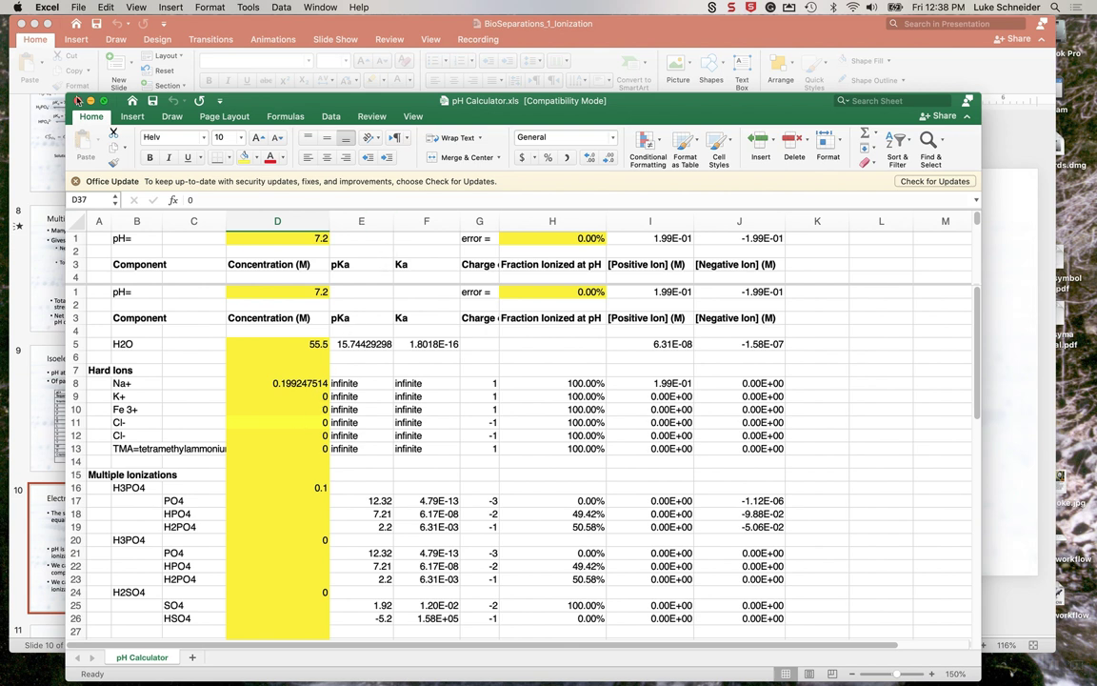
{"action": "left_click", "coordinate": [78, 100]}
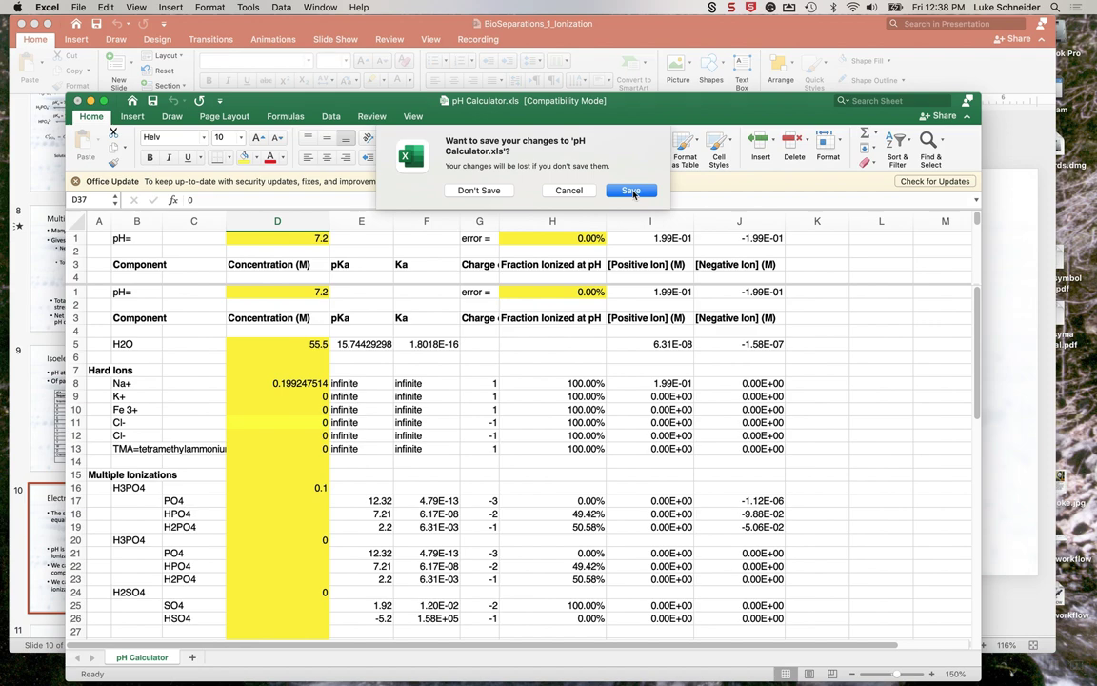
{"action": "left_click", "coordinate": [496, 192]}
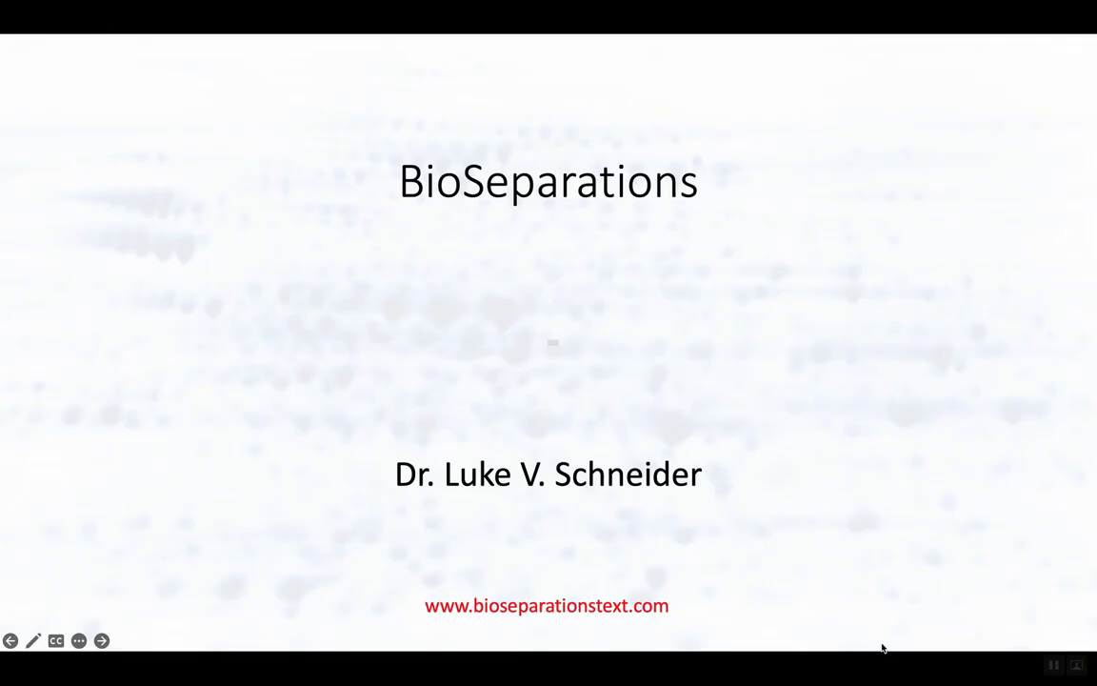